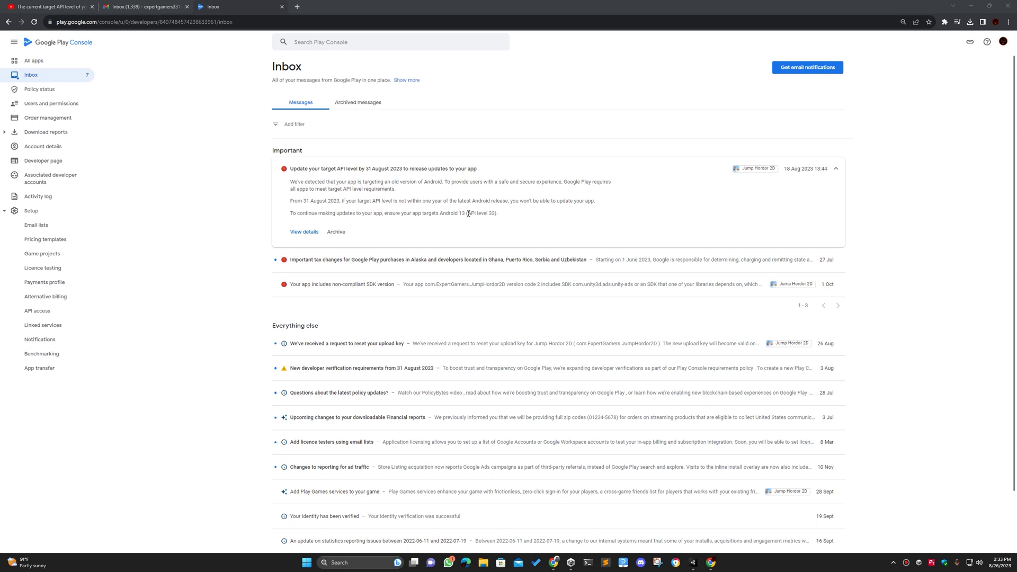
# Highlight the 'API level 33' requirement in the Play Console message.
pyautogui.moveTo(466, 213); pyautogui.dragTo(491, 212)
pyautogui.click(907, 217)
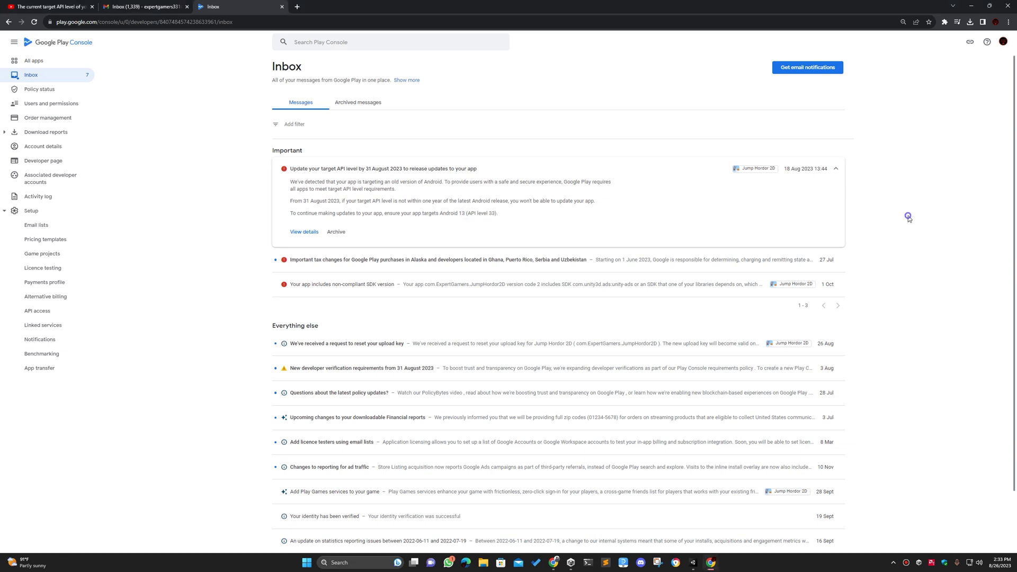
pyautogui.moveTo(469, 215); pyautogui.dragTo(497, 214)
pyautogui.click(888, 208)
pyautogui.moveTo(294, 182); pyautogui.dragTo(501, 216)
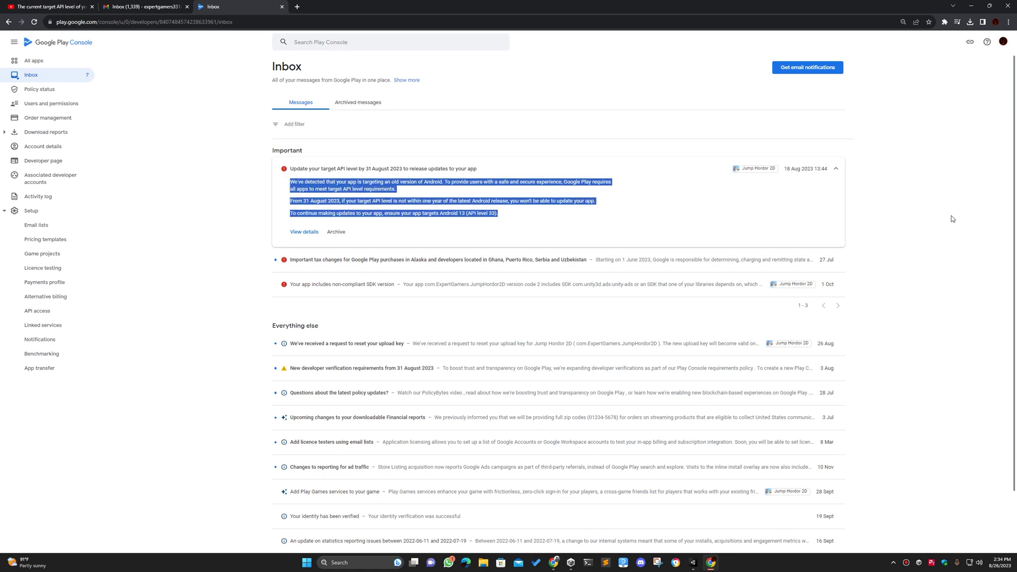
pyautogui.click(961, 214)
pyautogui.moveTo(468, 214); pyautogui.dragTo(496, 214)
pyautogui.click(954, 228)
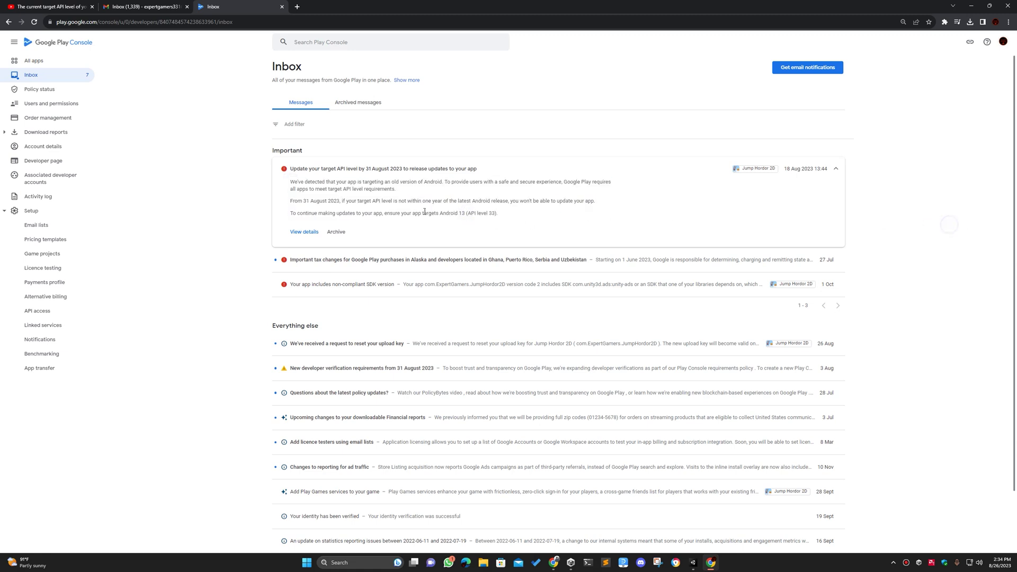
pyautogui.moveTo(469, 214); pyautogui.dragTo(496, 214)
pyautogui.click(858, 239)
# In Unity, reopen Build Settings and go to the project's Player Settings.
pyautogui.click(693, 563)
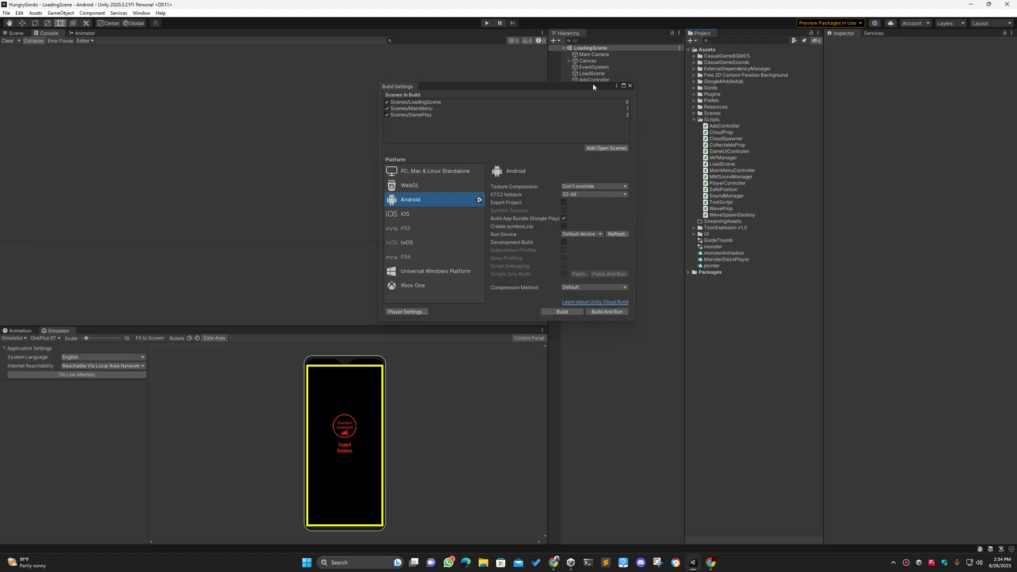
pyautogui.click(630, 86)
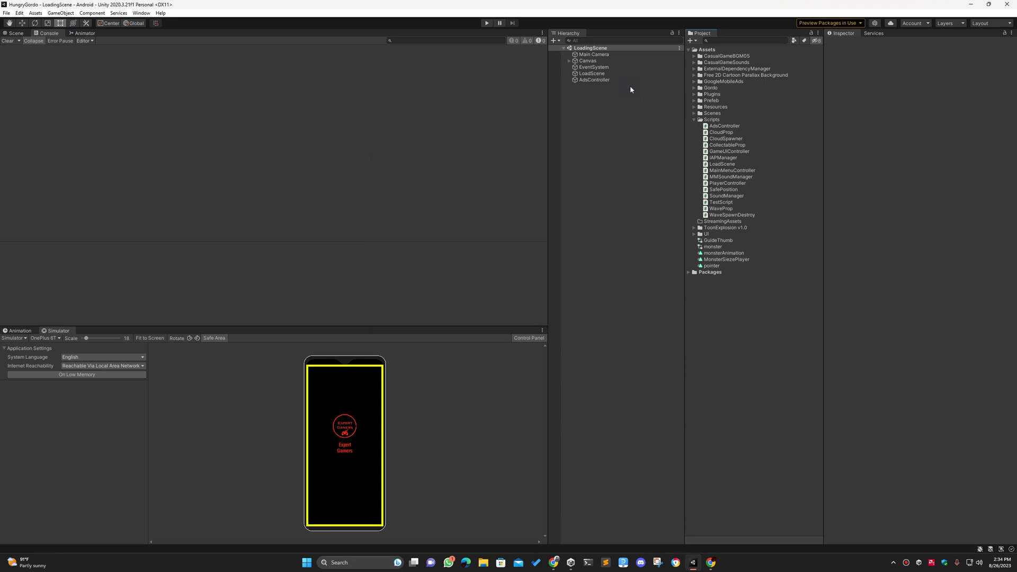
pyautogui.click(6, 14)
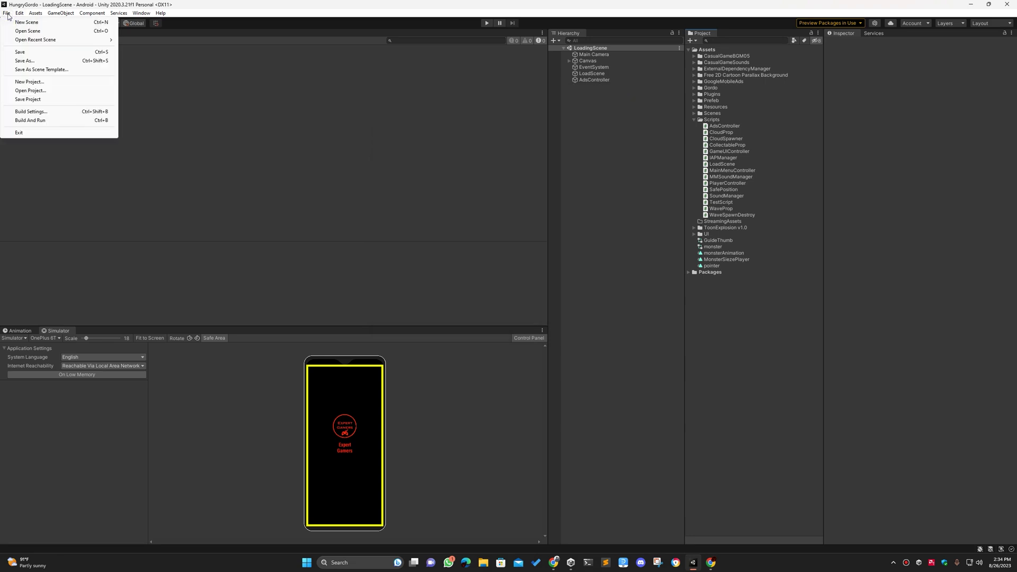
pyautogui.click(42, 113)
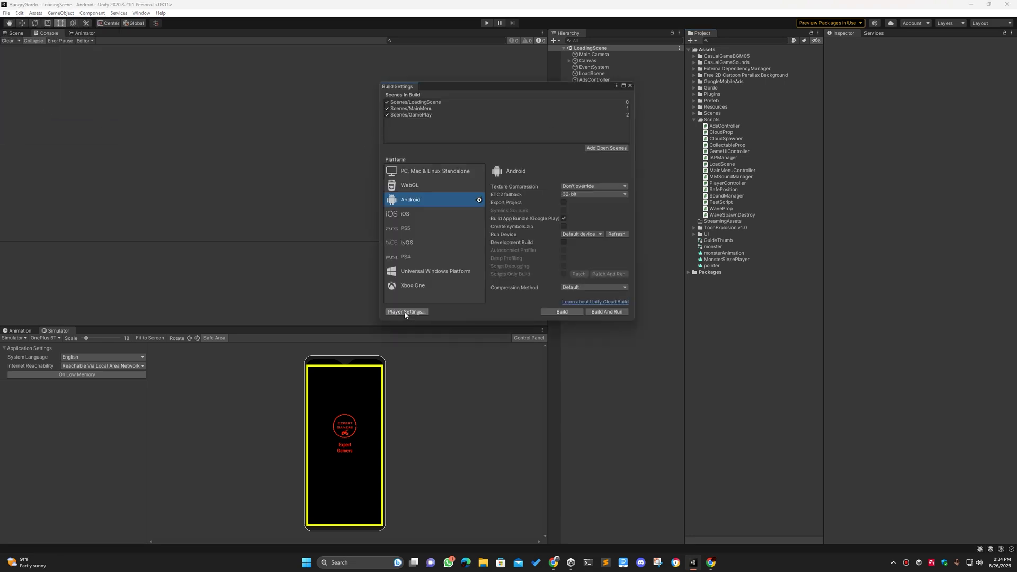
pyautogui.click(406, 312)
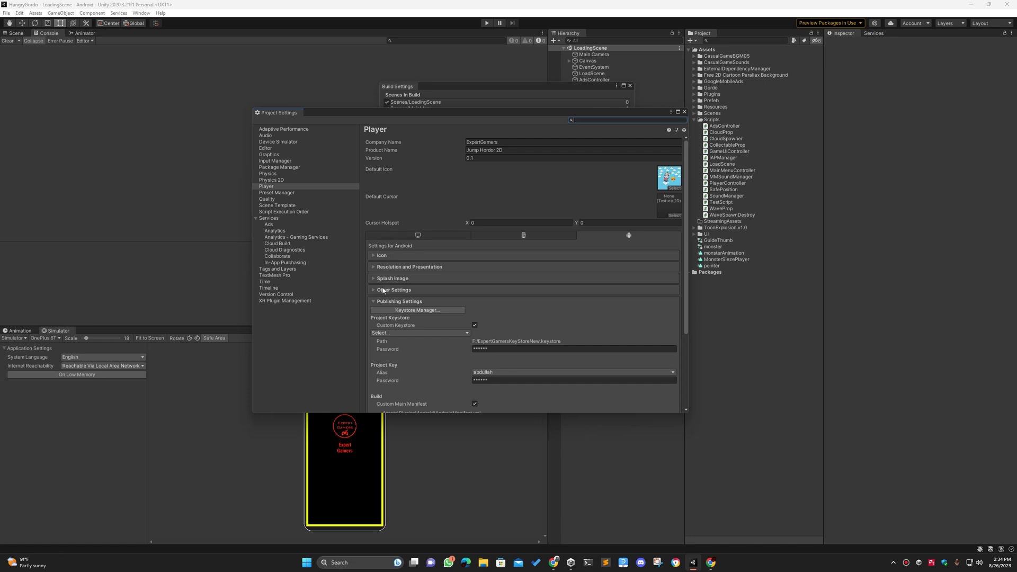
# Collapse Publishing Settings and expand Other Settings to find the Target API Level.
pyautogui.click(371, 299)
pyautogui.click(372, 302)
pyautogui.click(374, 290)
pyautogui.scroll(-5, 570, 304)
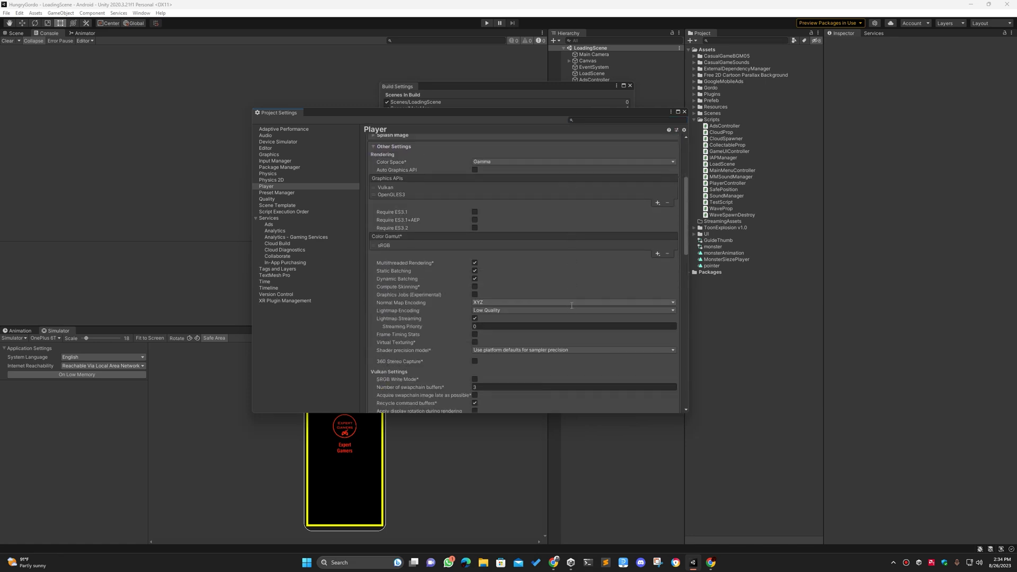
pyautogui.scroll(-6, 571, 304)
pyautogui.scroll(6, 418, 242)
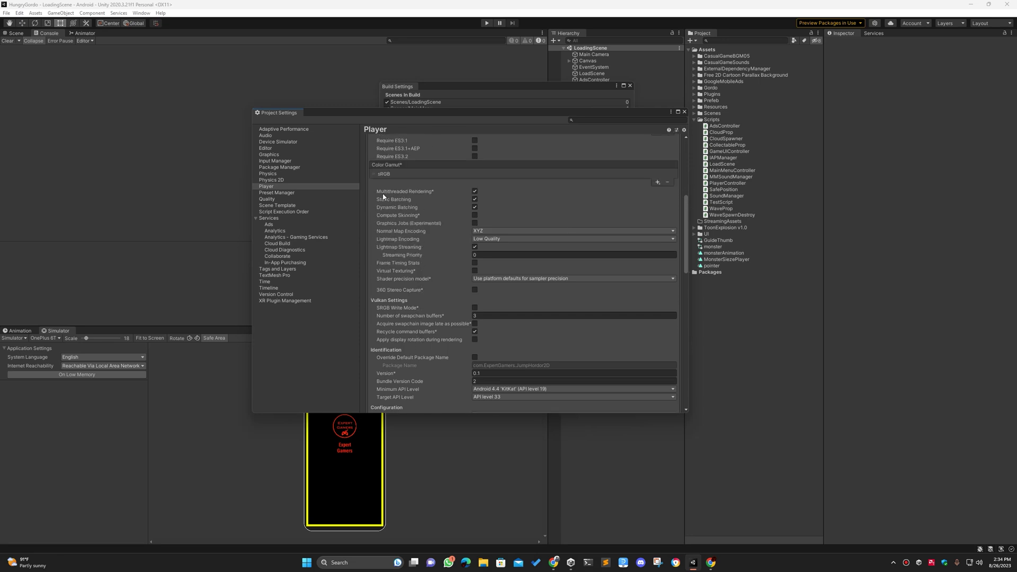
pyautogui.scroll(3, 403, 175)
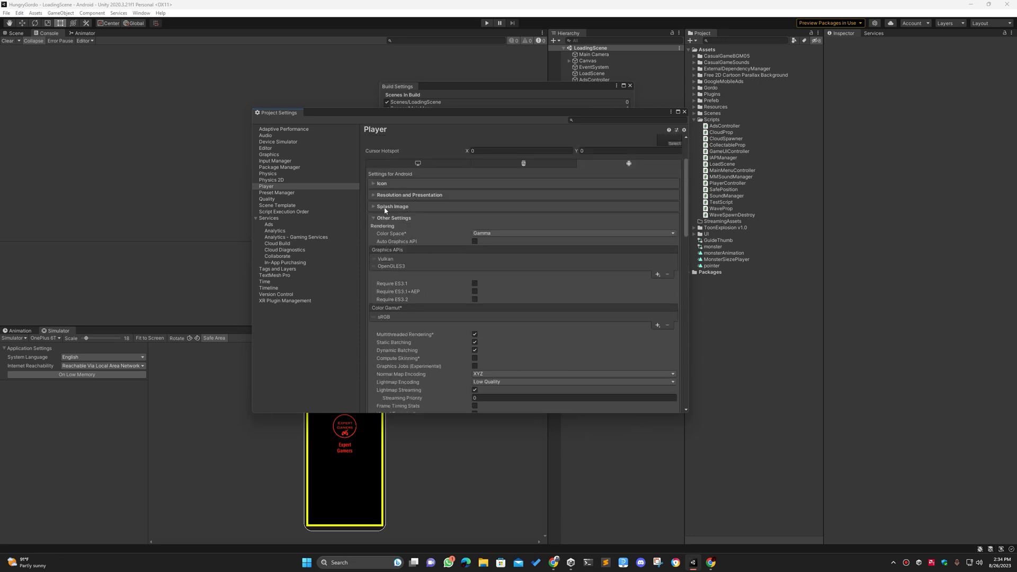
pyautogui.scroll(-9, 391, 218)
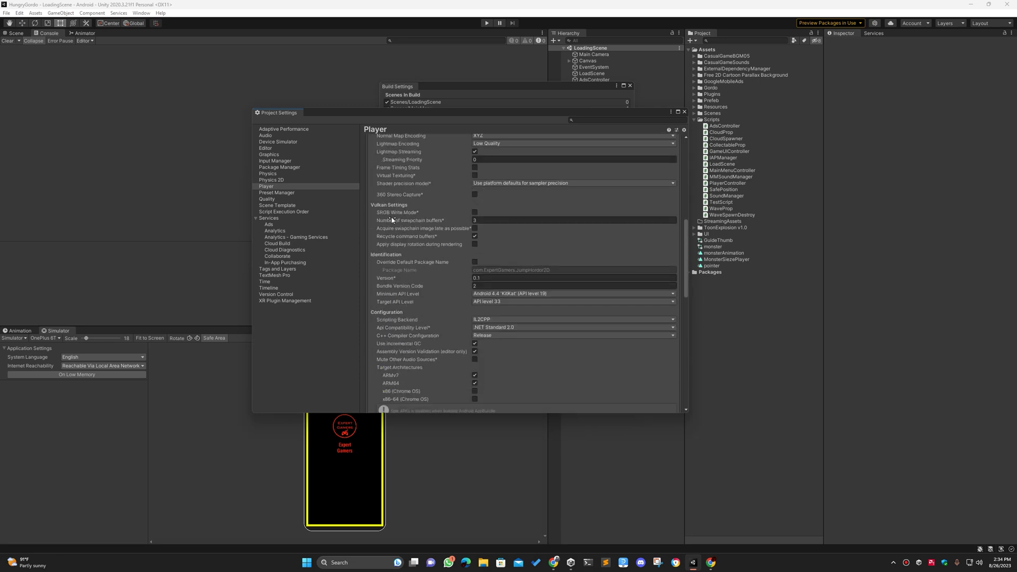
pyautogui.scroll(-1, 477, 297)
# Set Target API Level to API level 33 and return to the Play Console in Chrome.
pyautogui.click(504, 277)
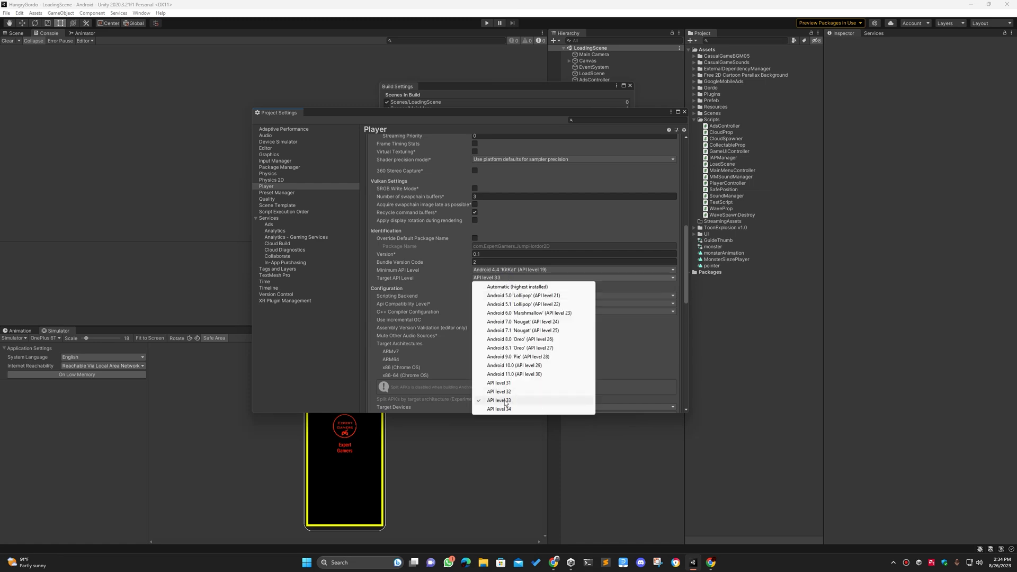
pyautogui.click(505, 401)
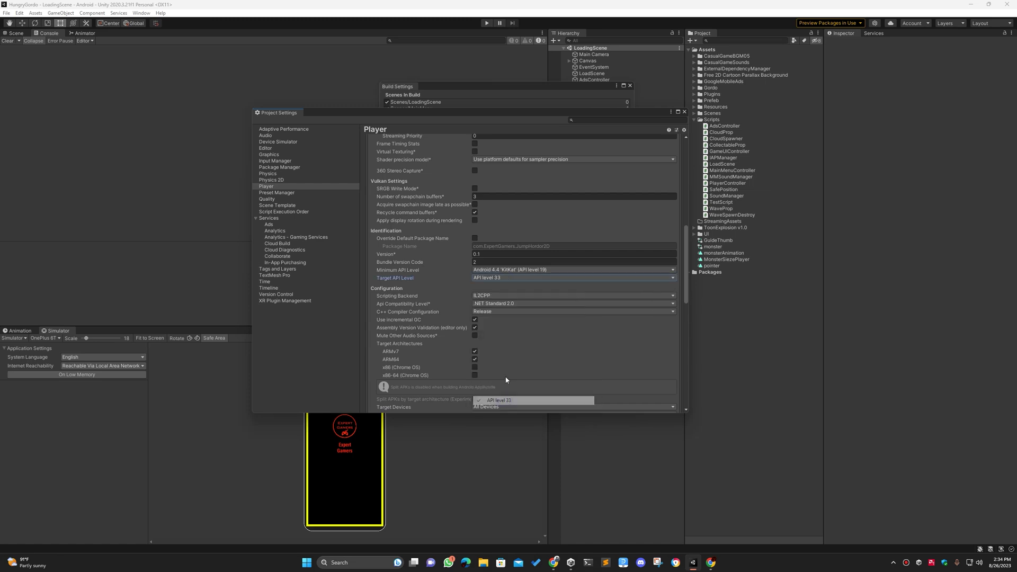
pyautogui.click(515, 278)
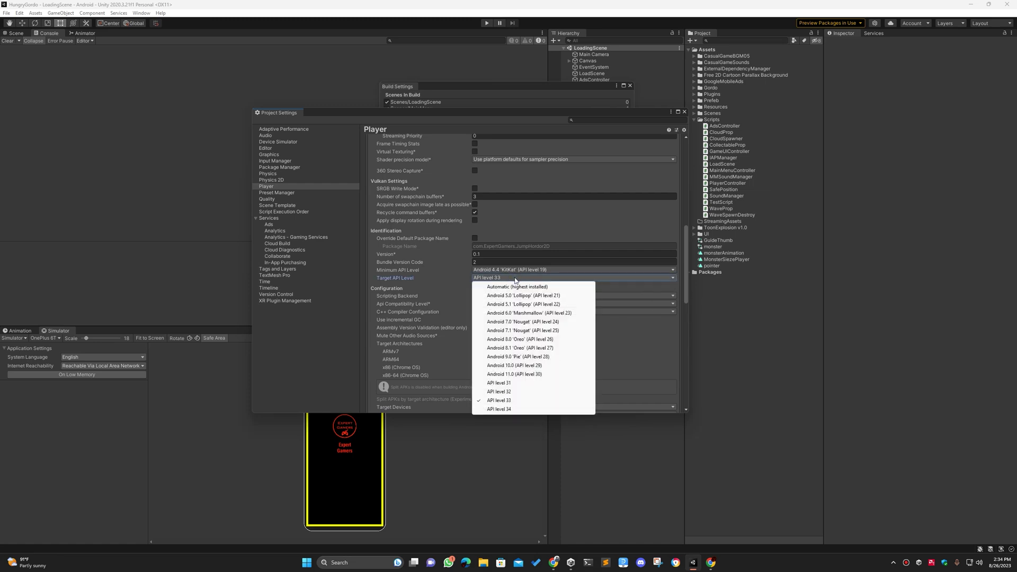
pyautogui.click(510, 402)
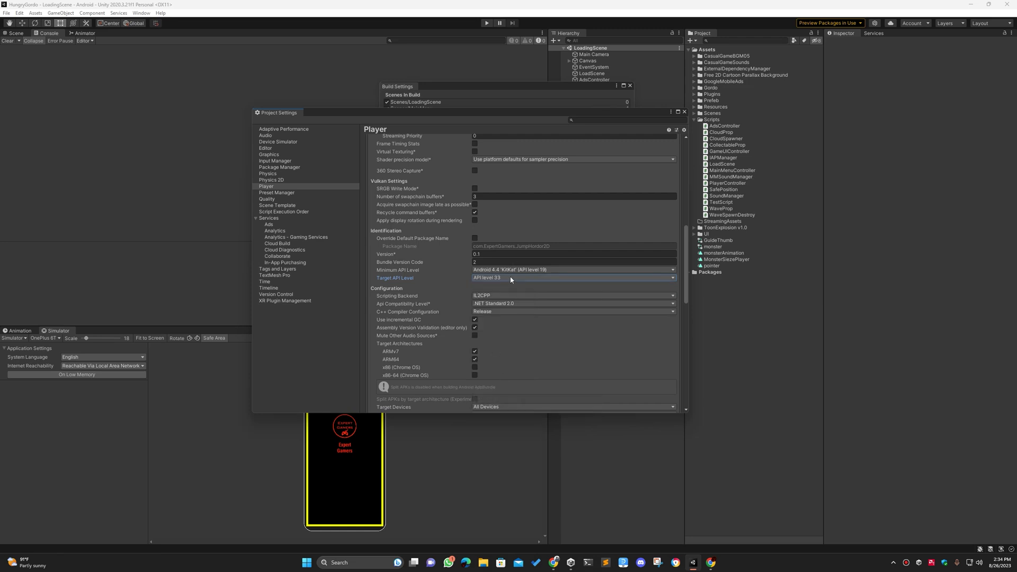
pyautogui.scroll(-2, 554, 286)
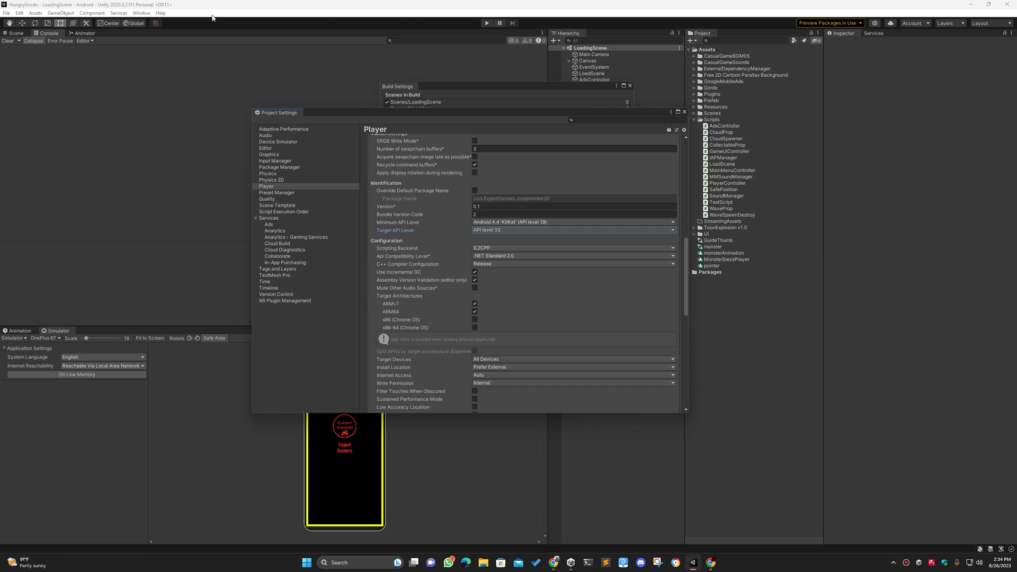
pyautogui.click(710, 563)
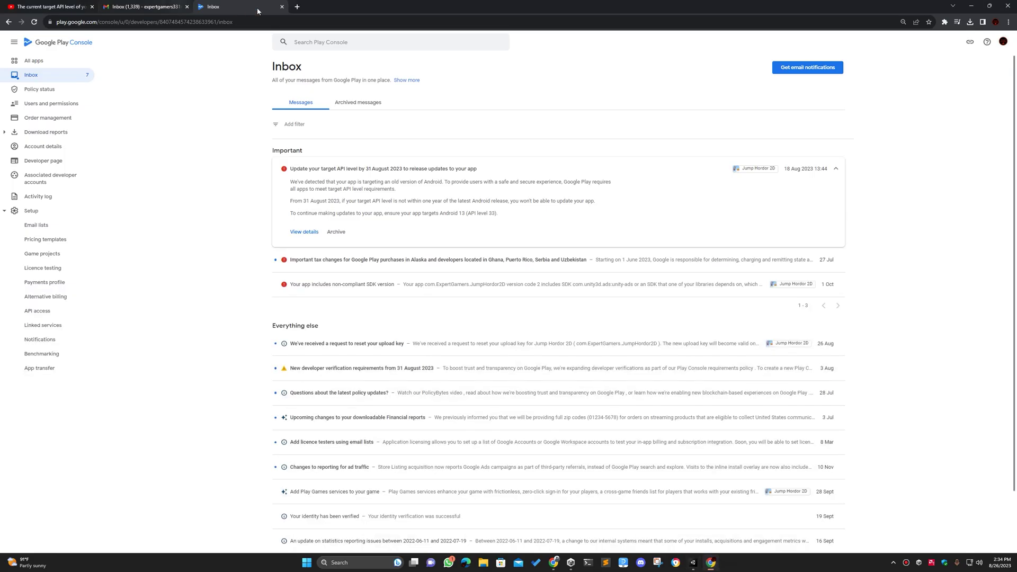
# In a new tab, go to the Android Studio download page and accept the Giraffe terms.
pyautogui.click(297, 7)
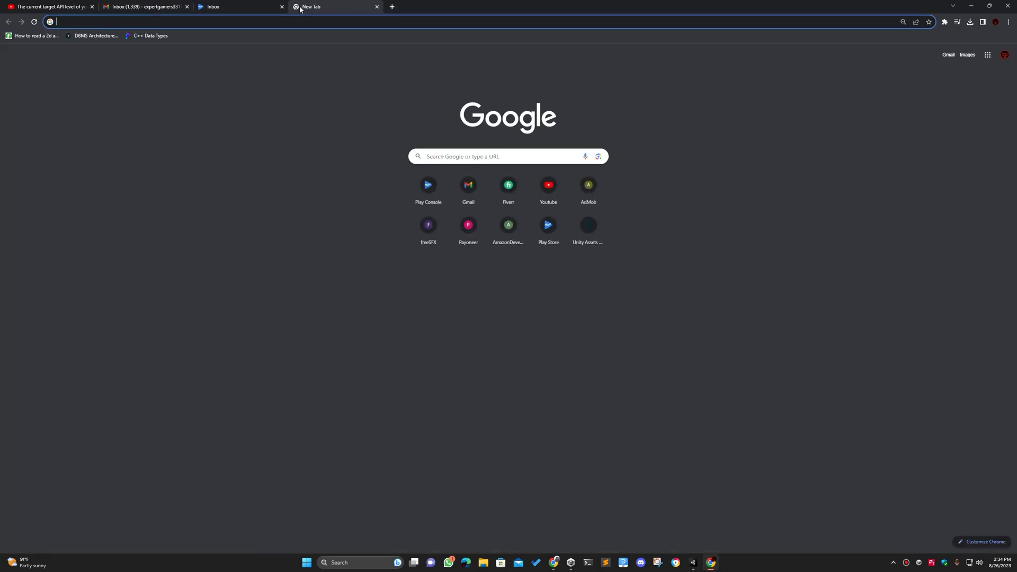
pyautogui.write('andr')
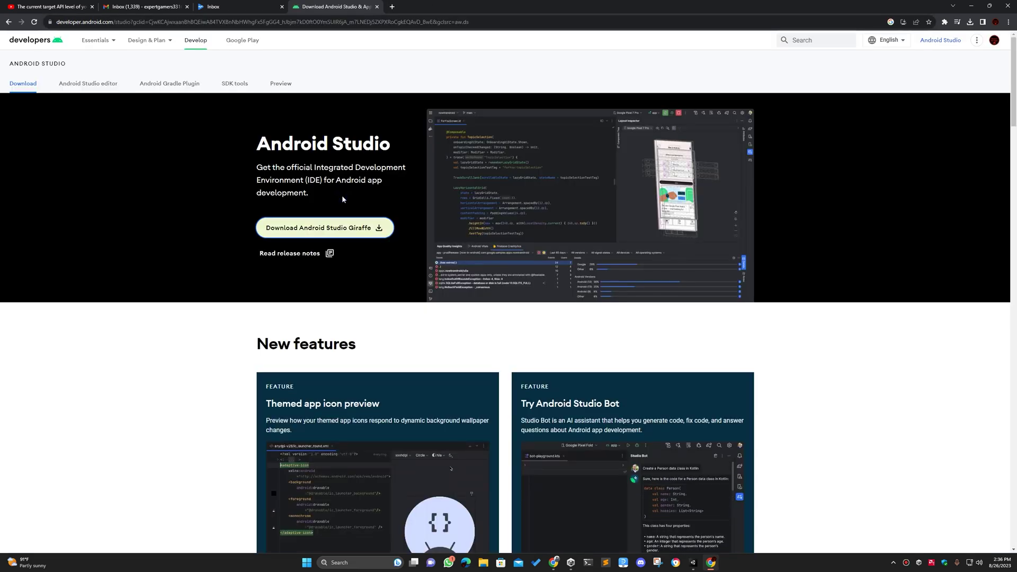
pyautogui.click(362, 232)
pyautogui.scroll(-20, 64, 490)
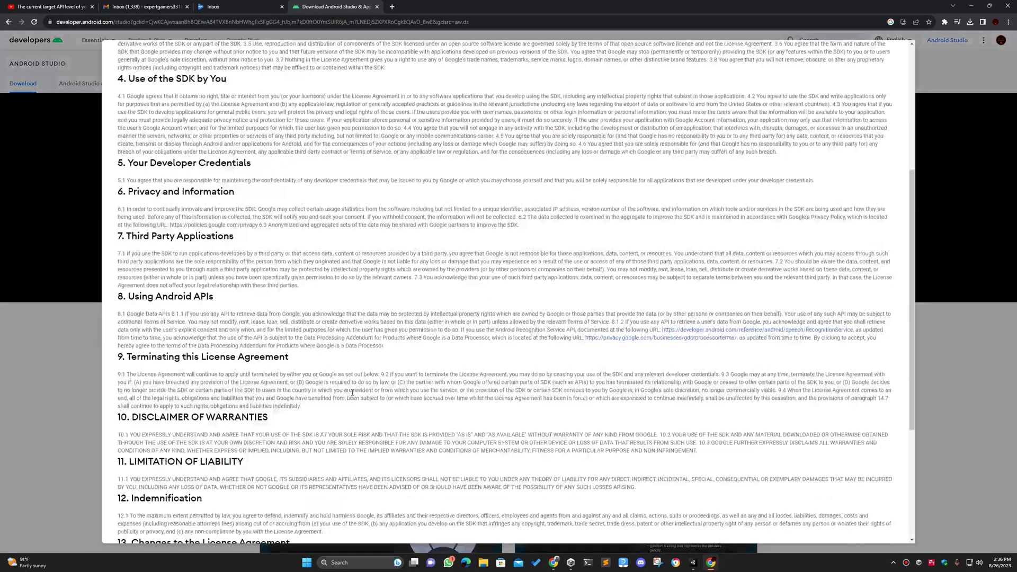
pyautogui.click(122, 473)
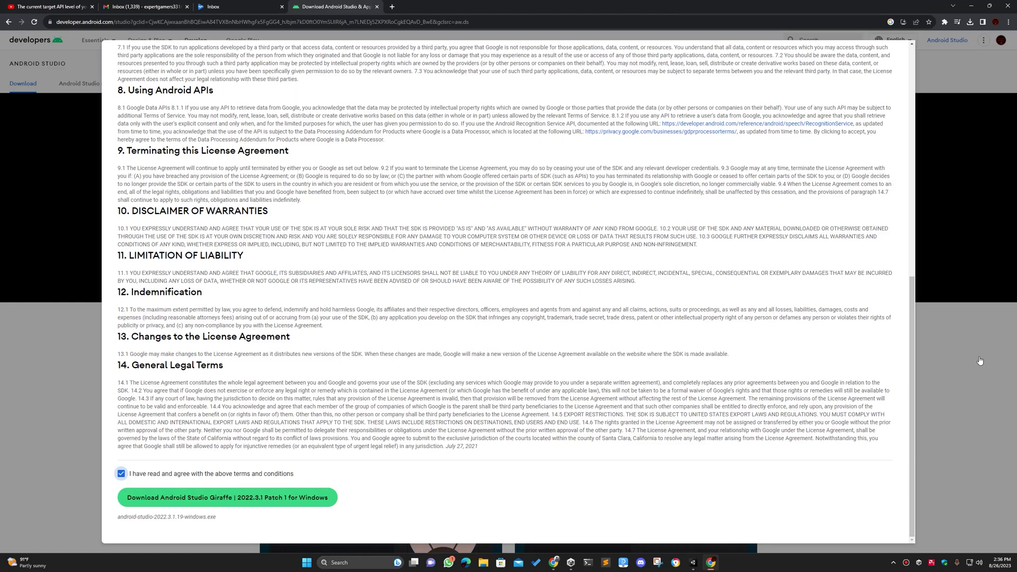
pyautogui.press('super')
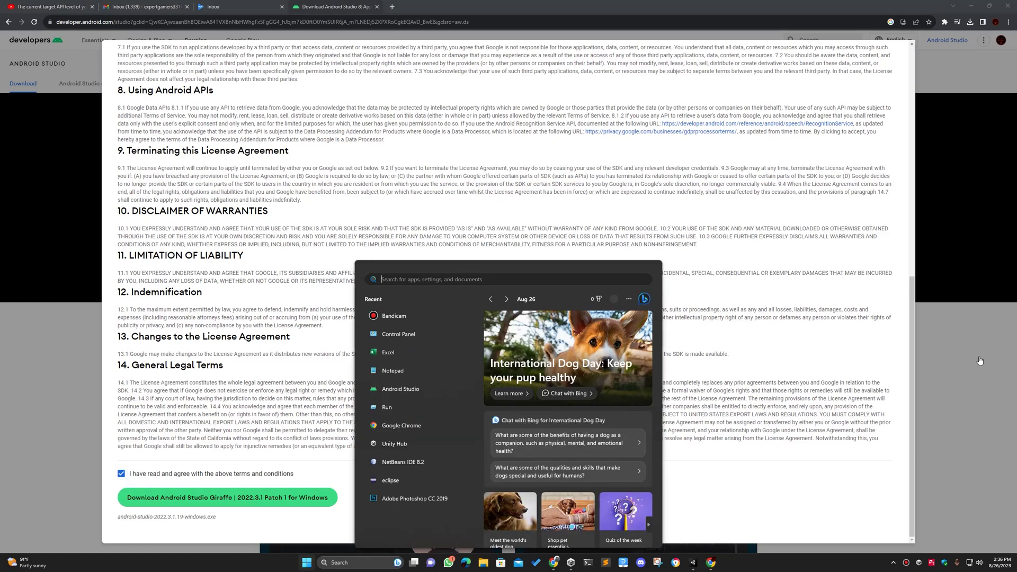
# Launch Android Studio and open the SDK Manager from More Actions on the Welcome screen.
pyautogui.write('android Studio')
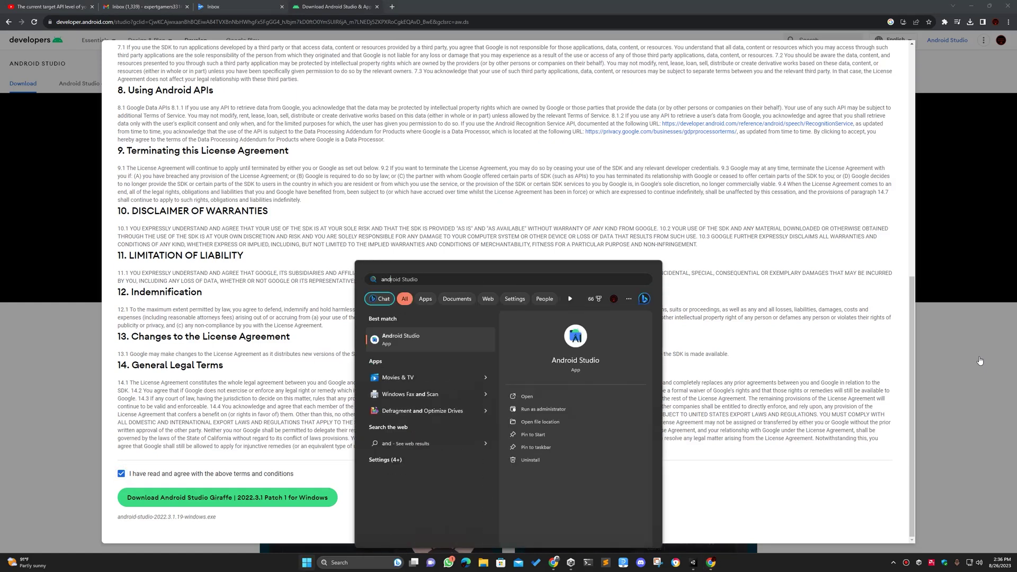
pyautogui.press('Return')
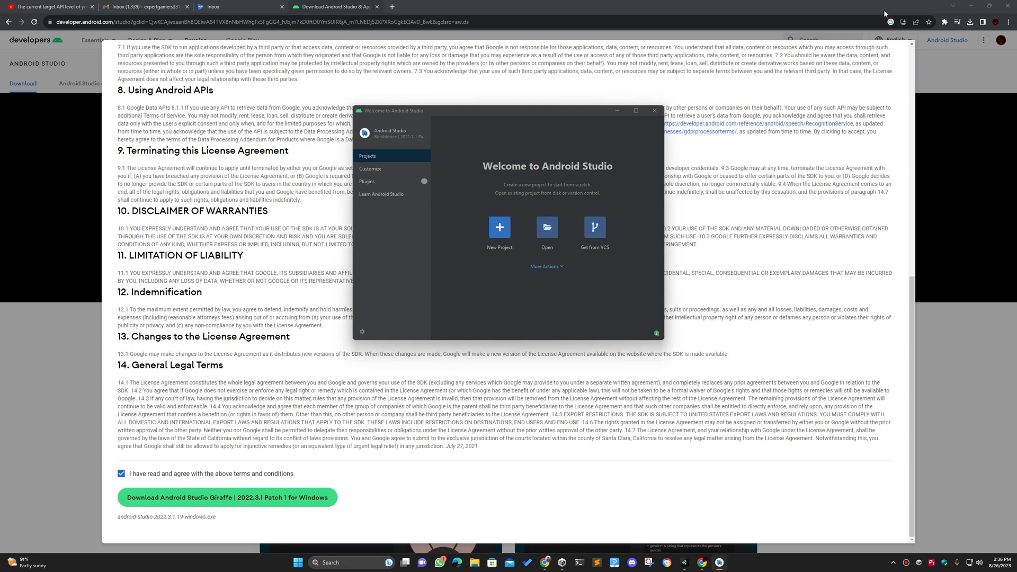
pyautogui.click(545, 267)
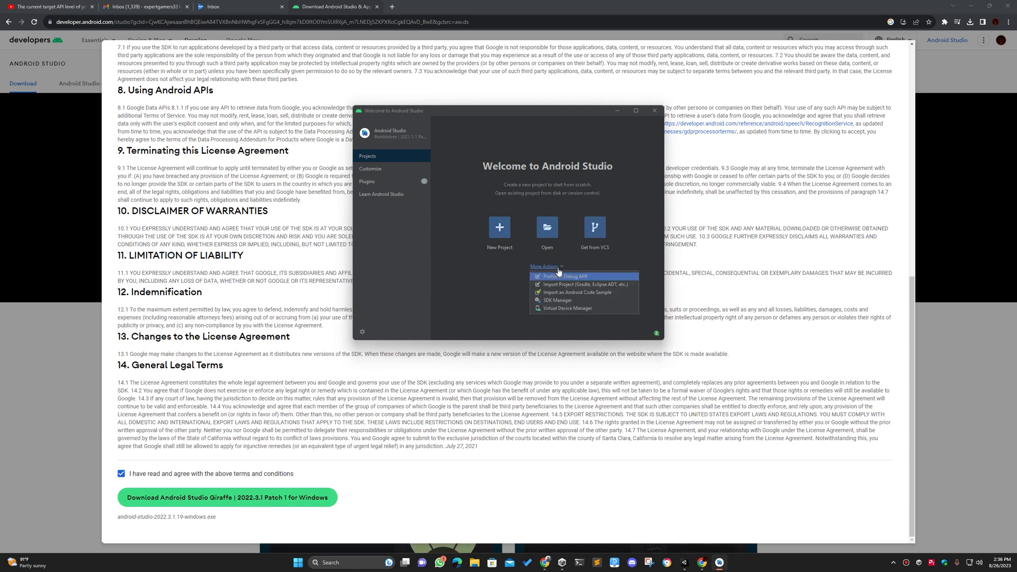
pyautogui.click(564, 301)
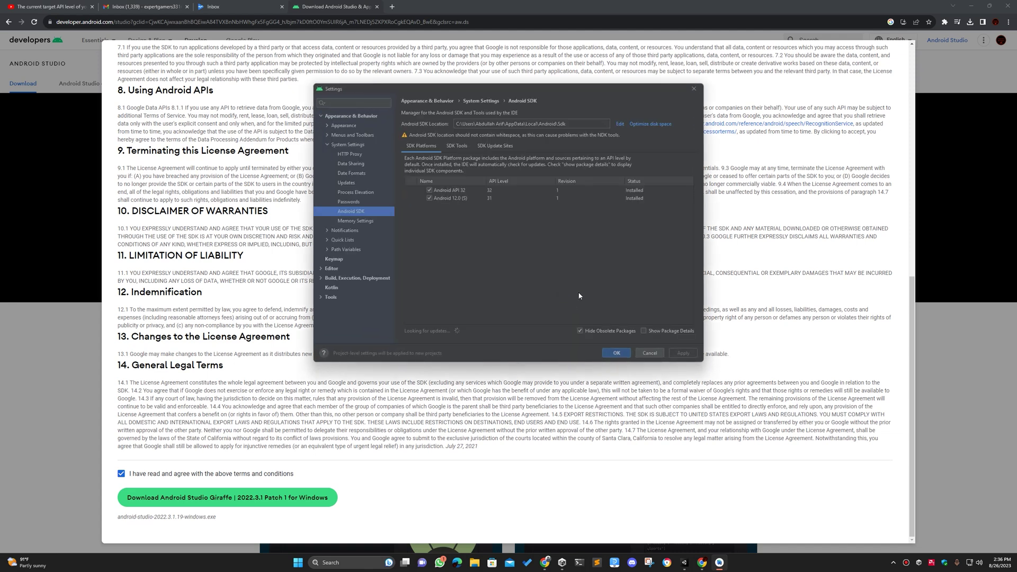
# Tick Android API 33 under SDK Platforms, apply and confirm the installation.
pyautogui.moveTo(607, 92); pyautogui.dragTo(601, 108)
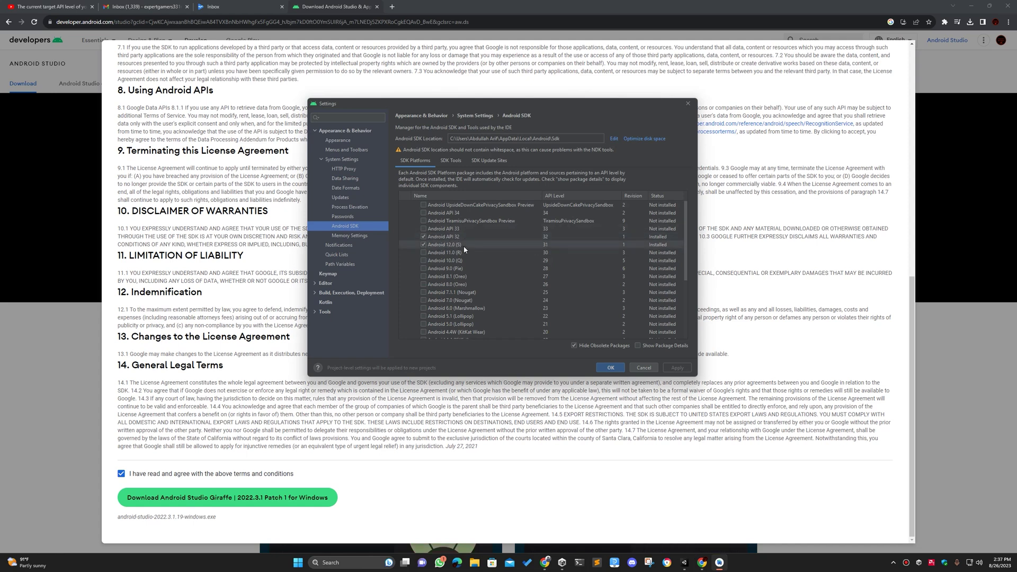
pyautogui.click(424, 229)
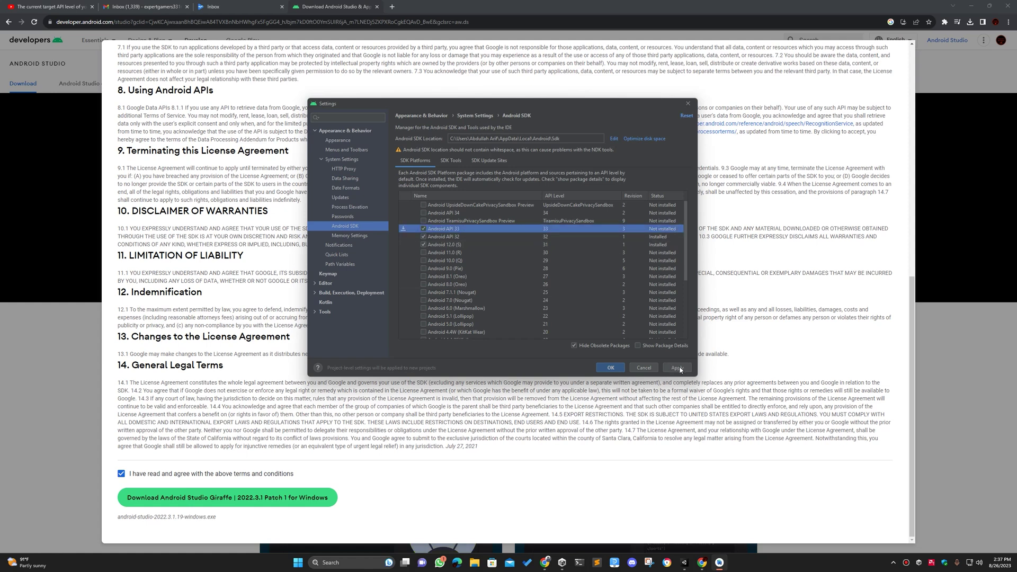
pyautogui.click(677, 368)
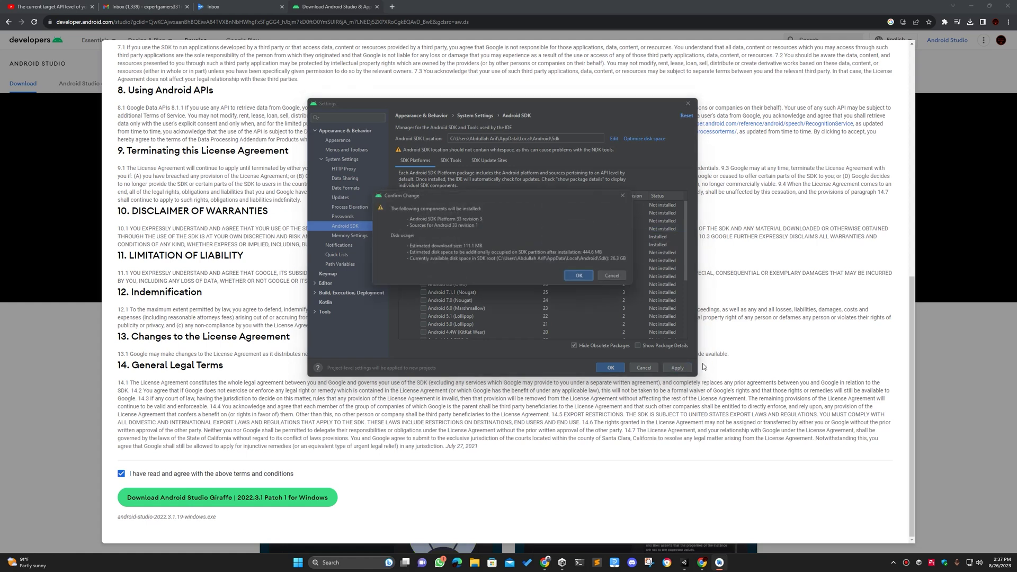
pyautogui.click(579, 276)
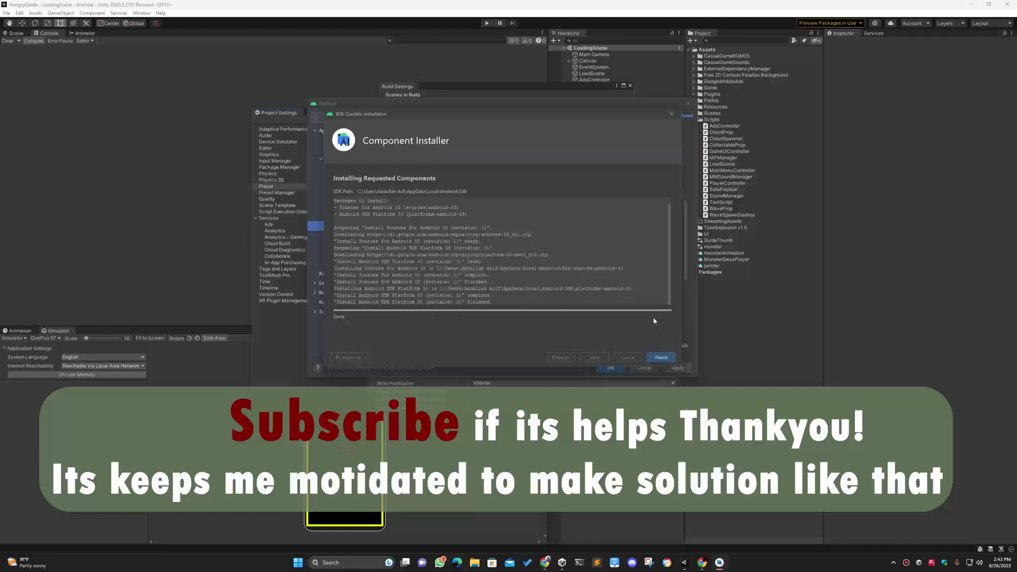
pyautogui.click(661, 357)
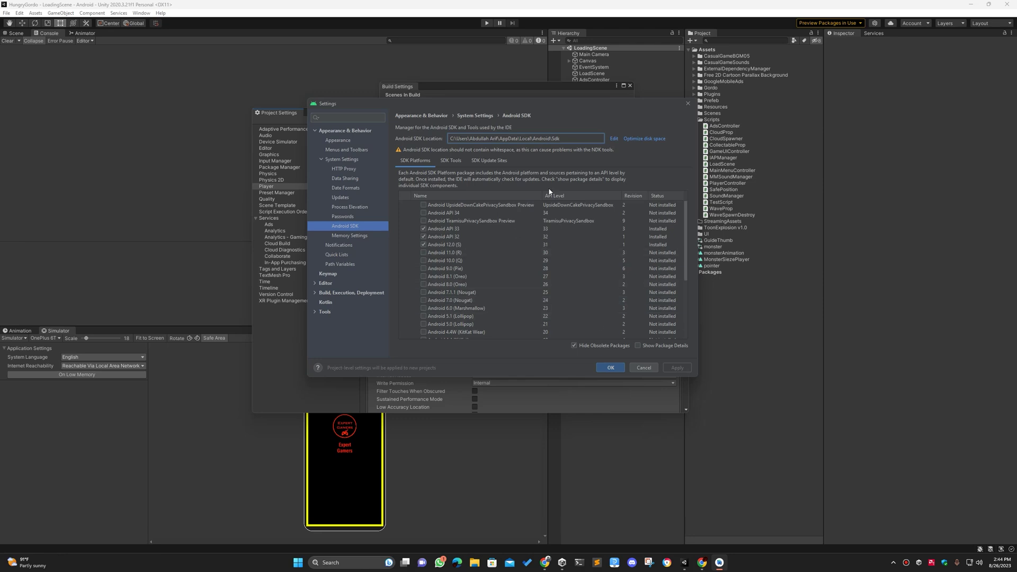
# Copy the Android SDK Location path and open that folder in File Explorer via Run.
pyautogui.moveTo(562, 138); pyautogui.dragTo(456, 138)
pyautogui.press('super')
pyautogui.write('run')
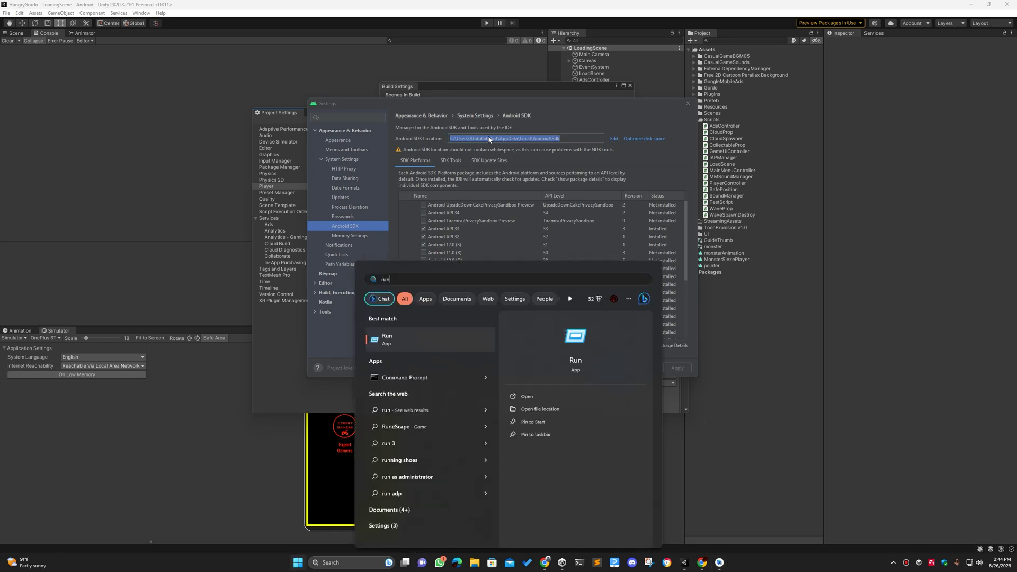
pyautogui.press('Return')
pyautogui.write('C:\\Users\\Abdullah Arif\\AppData\\Local\\Android\\Sdk')
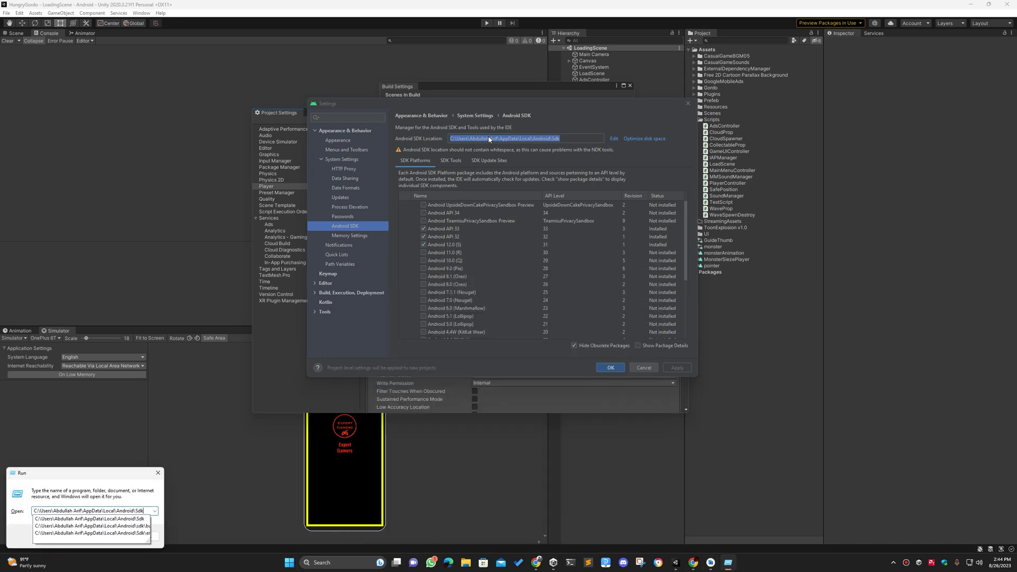
pyautogui.press('Return')
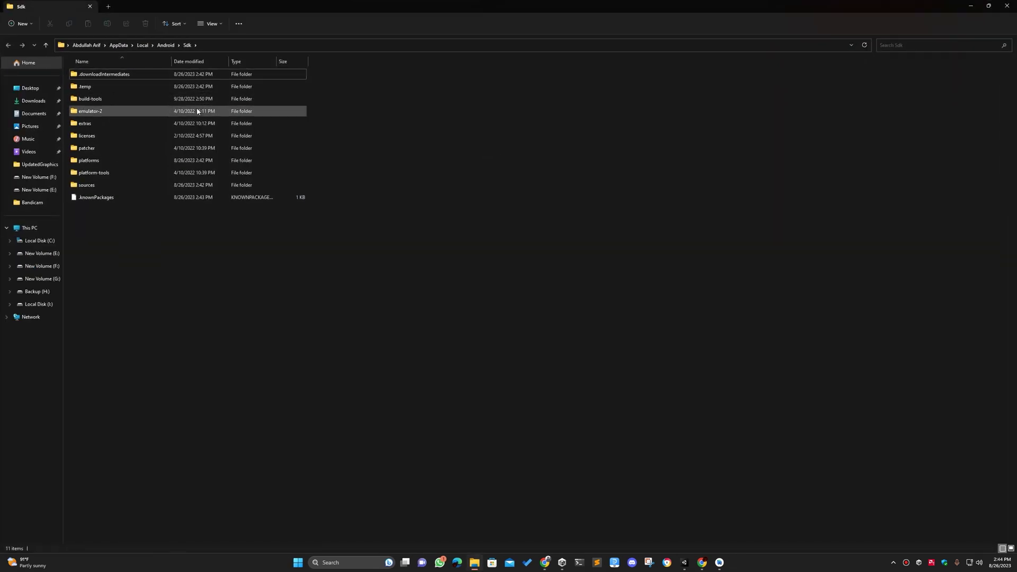
# Copy the android-33 folder from the SDK platforms folder, then minimise Explorer.
pyautogui.doubleClick(105, 161)
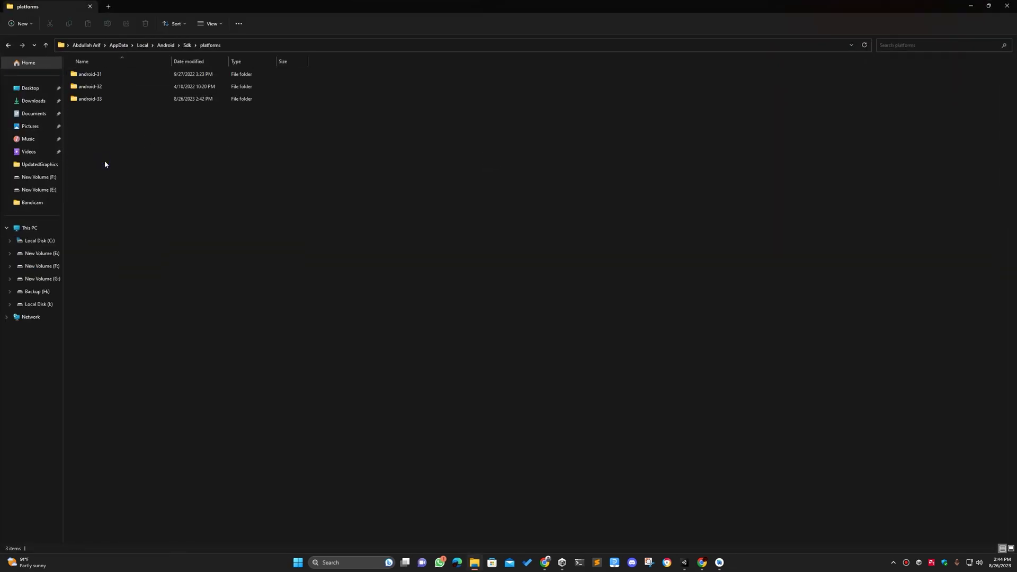
pyautogui.doubleClick(103, 98)
pyautogui.hotkey('alt', 'Left')
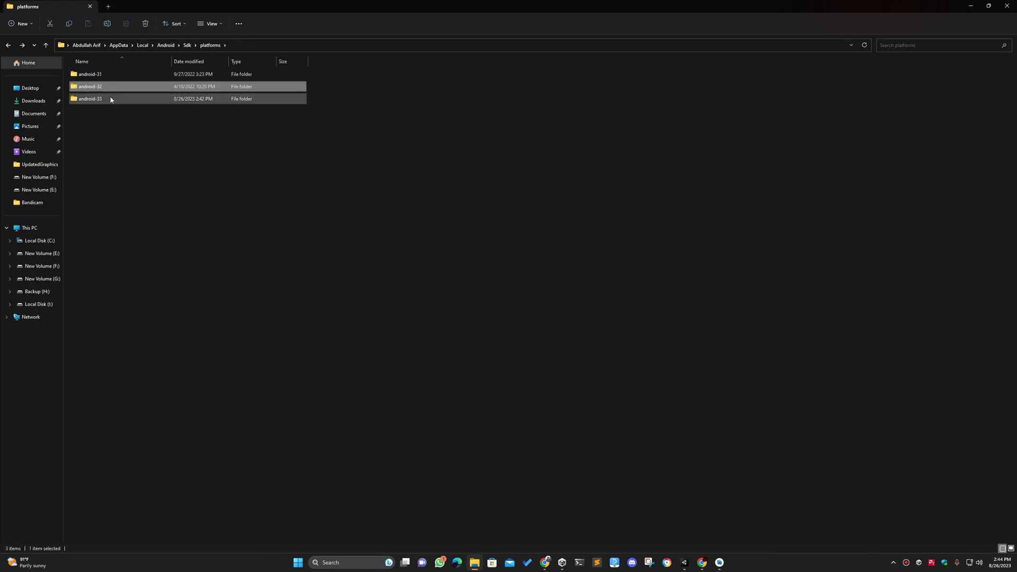
pyautogui.rightClick(111, 99)
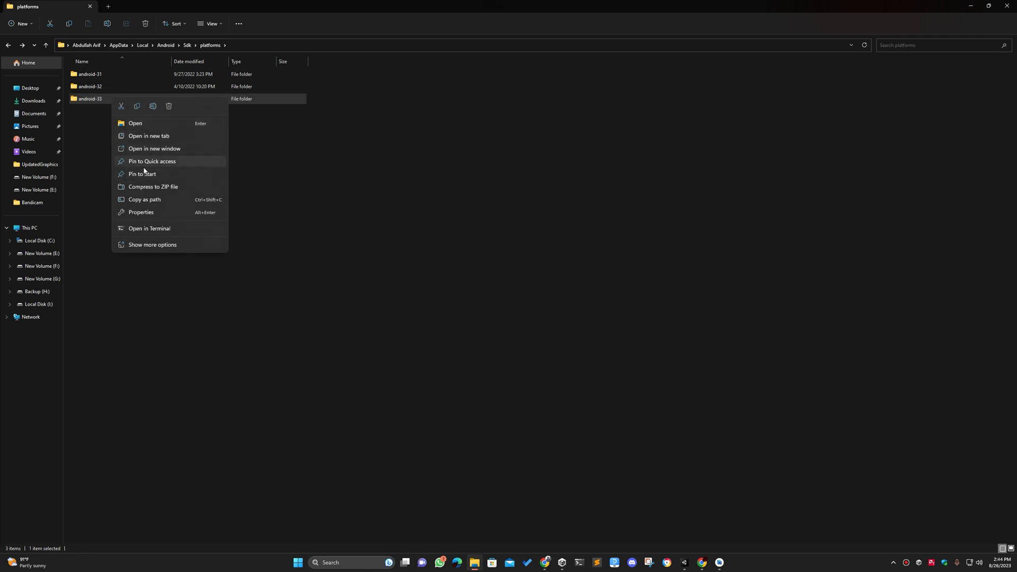
pyautogui.click(454, 176)
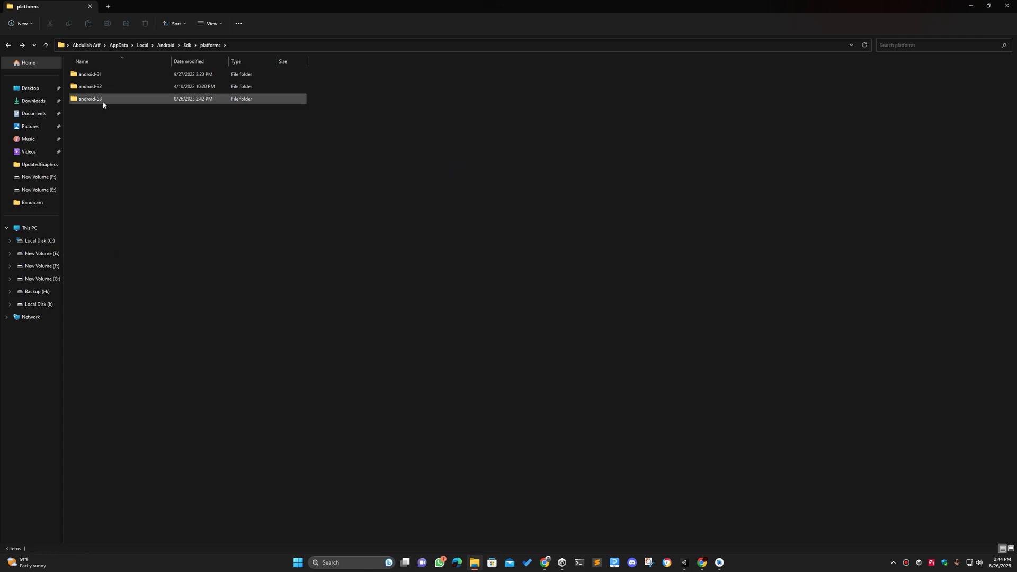
pyautogui.click(972, 6)
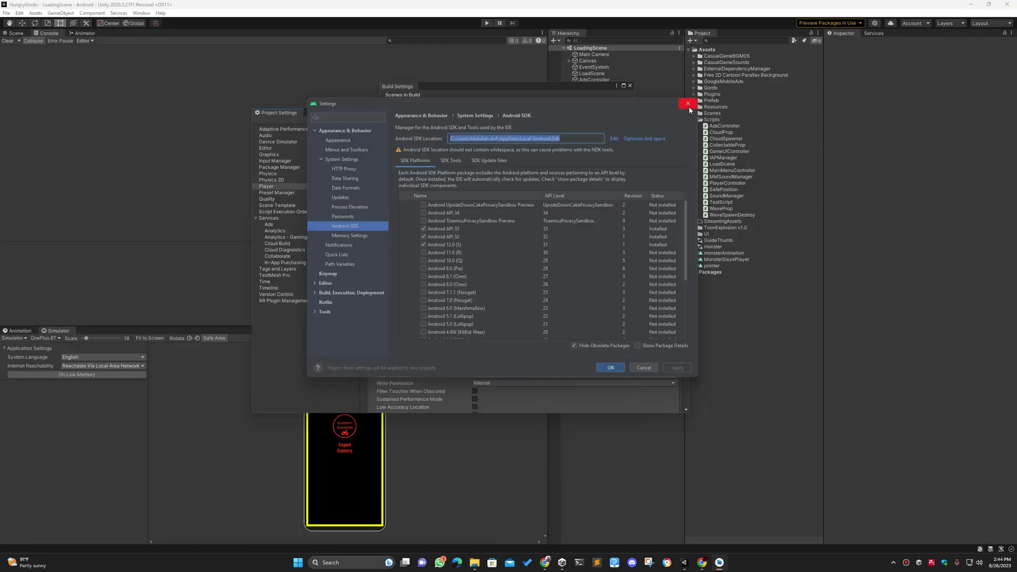
# Close Android Studio's Settings and Welcome windows and Unity's Project Settings, then open Preferences.
pyautogui.click(687, 105)
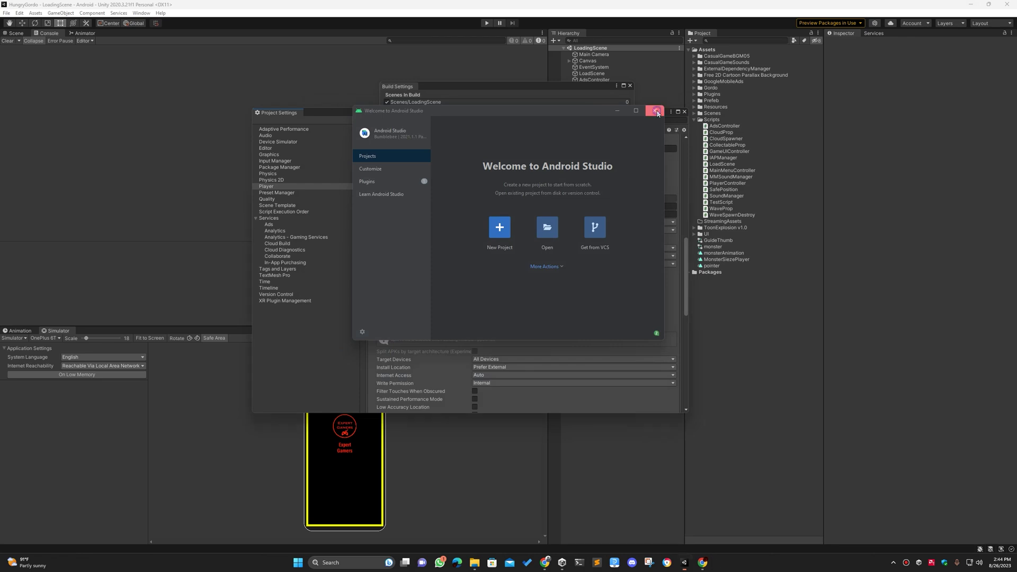
pyautogui.click(654, 111)
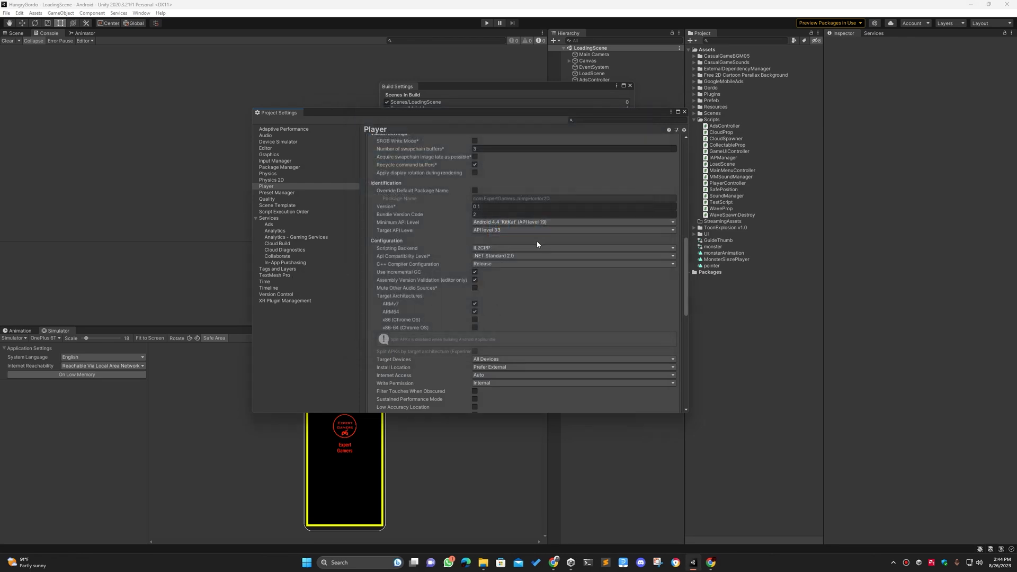
pyautogui.scroll(-1, 644, 195)
pyautogui.click(684, 112)
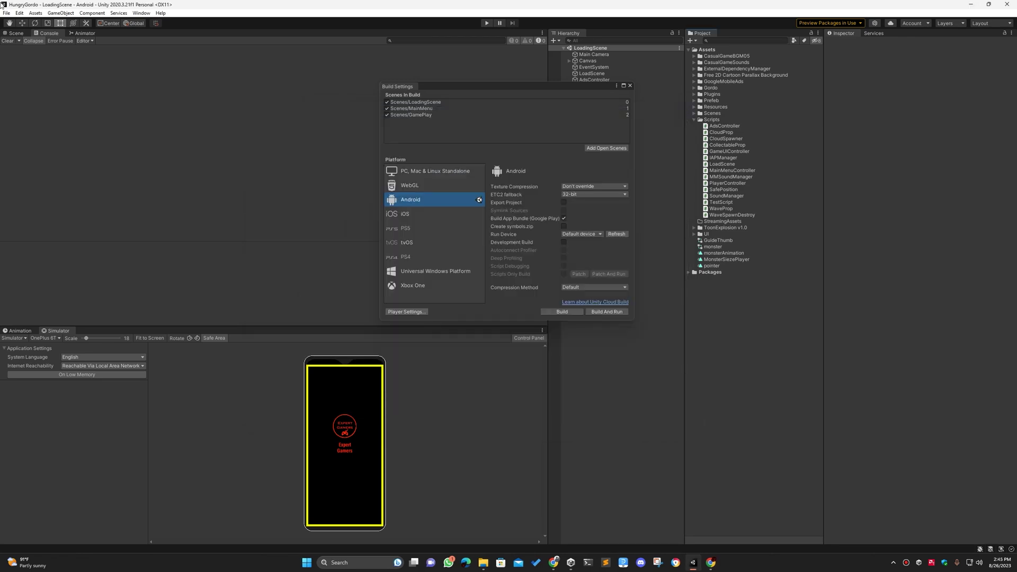
pyautogui.click(20, 14)
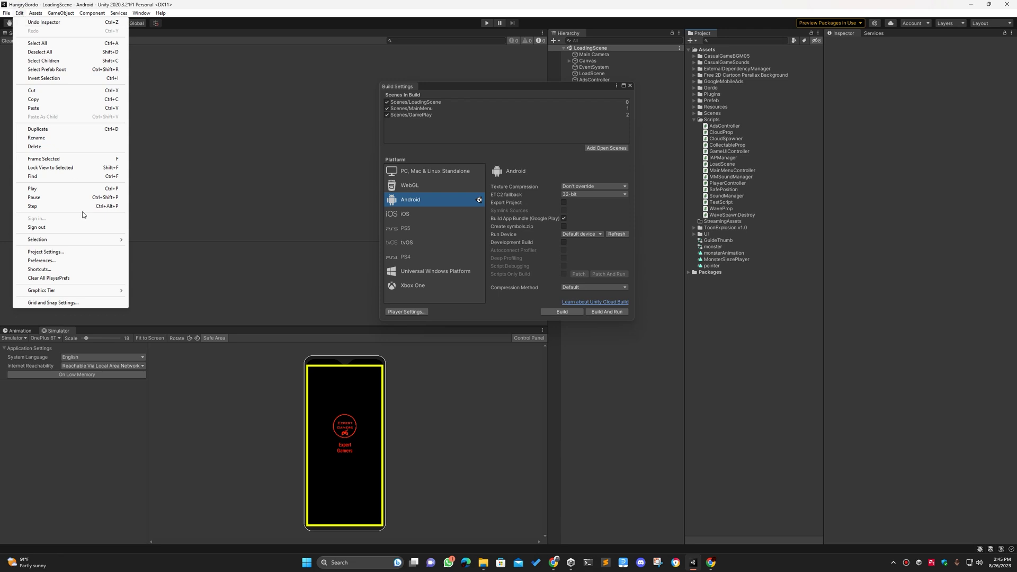
pyautogui.click(42, 260)
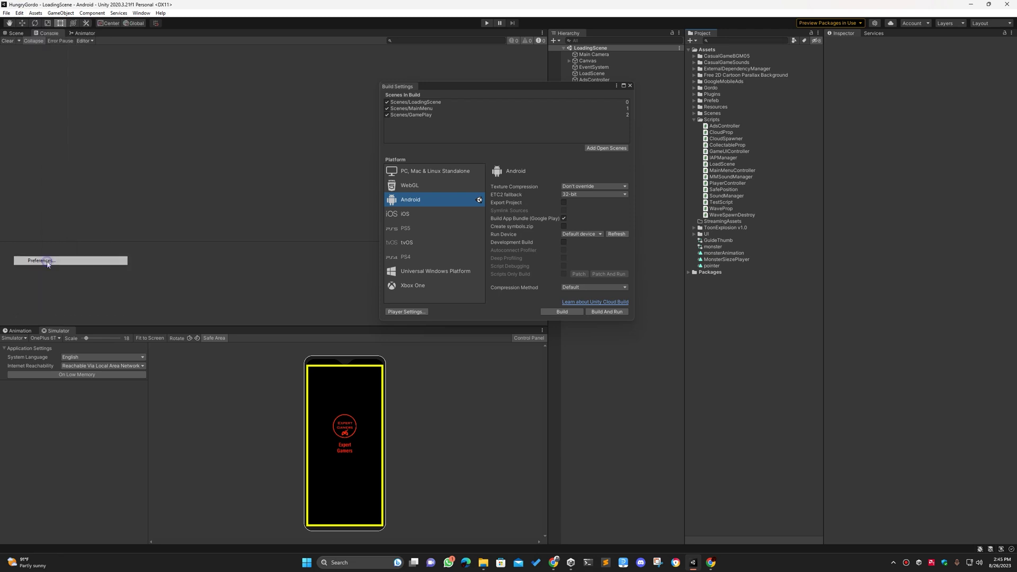
# Copy the bundled Android SDK path from External Tools and open it through Run.
pyautogui.scroll(-5, 523, 203)
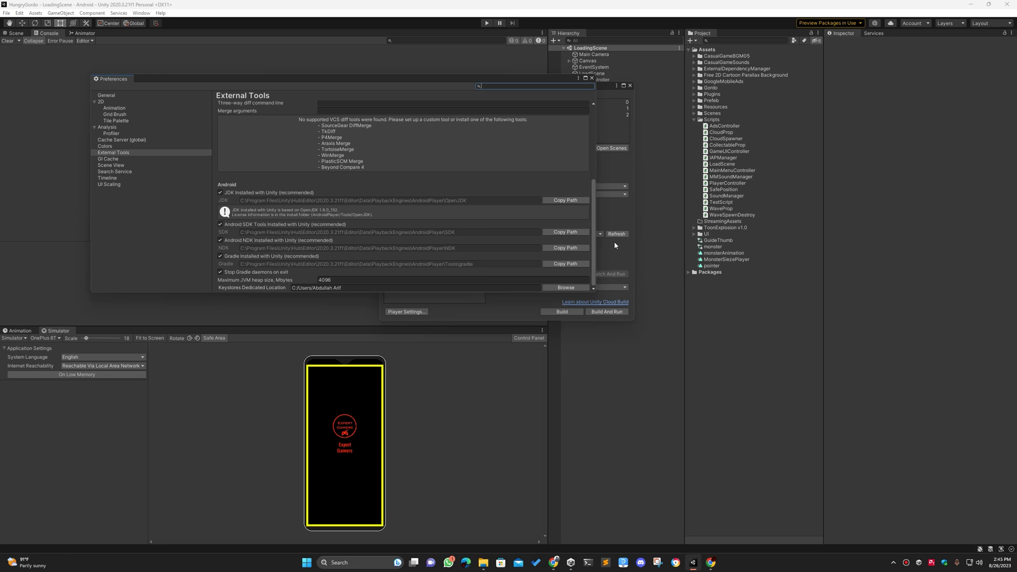
pyautogui.click(567, 233)
pyautogui.press('super')
pyautogui.write('run')
pyautogui.press('Return')
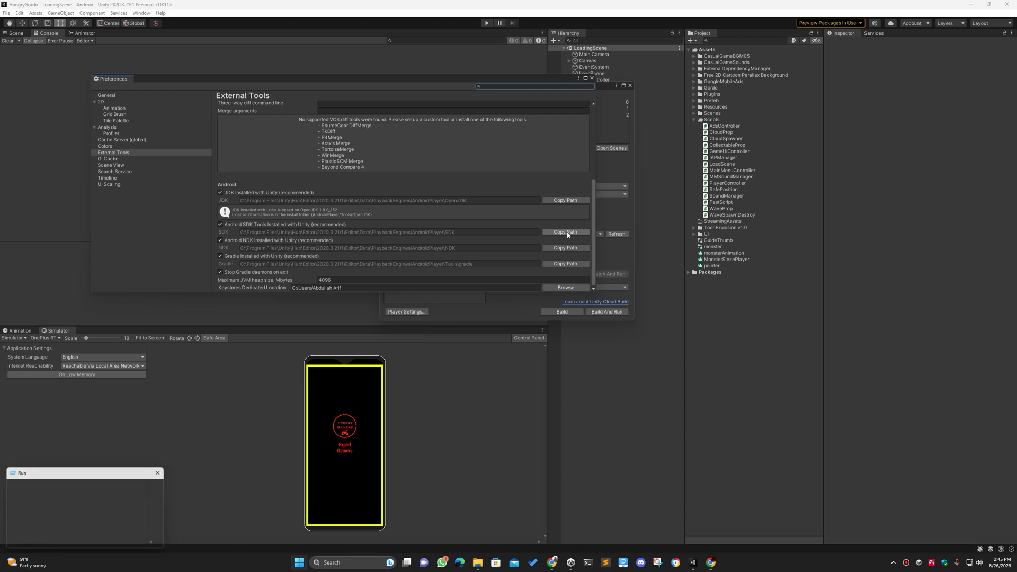
pyautogui.write('C:\\Program Files\\Unity\\Hub\\Editor\\2020.3.21f1\\Editor\\Data\\PlaybackEngines\\AndroidPlayer\\SDK')
pyautogui.press('Return')
pyautogui.click(1006, 4)
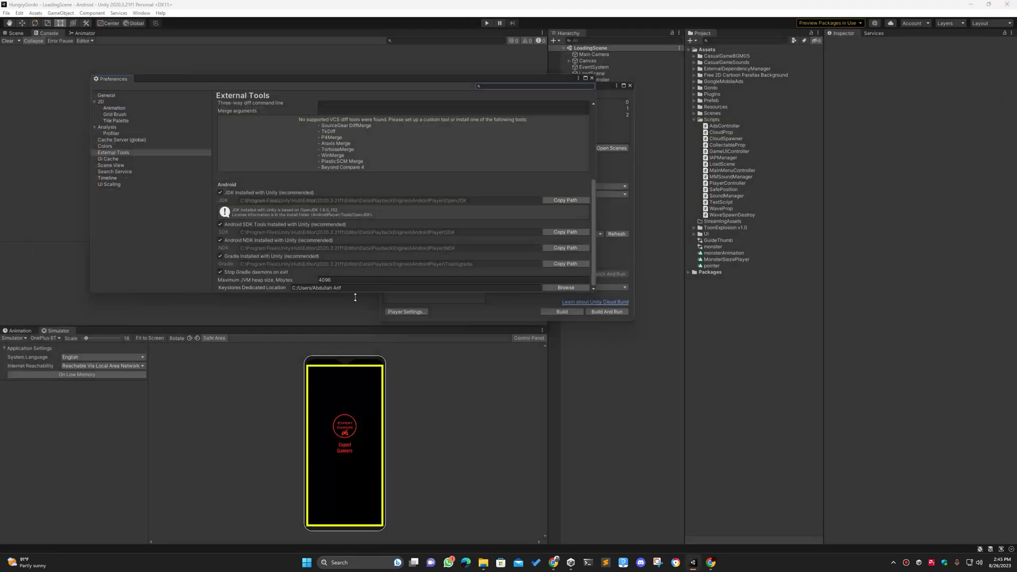
pyautogui.press('super')
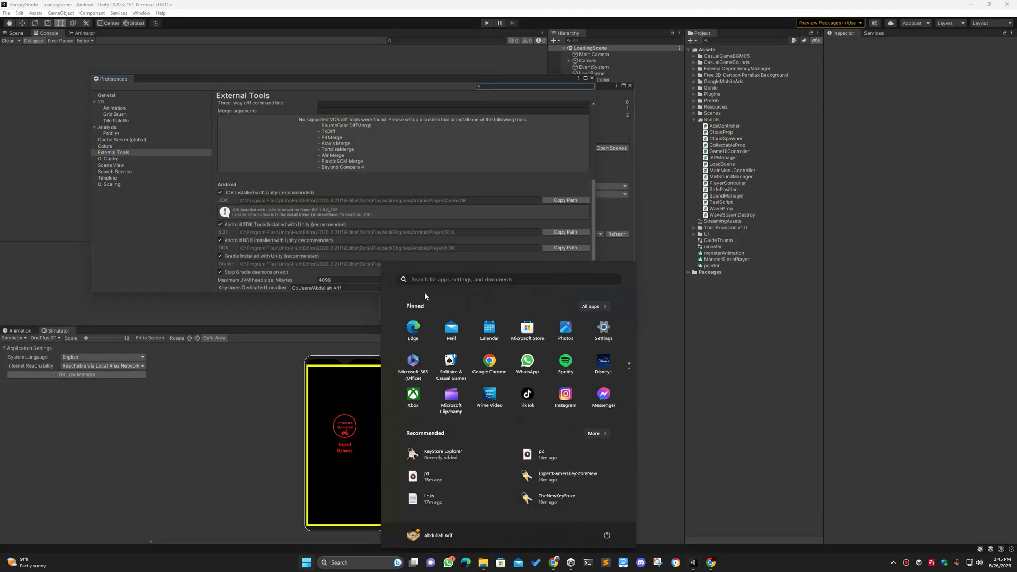
# Open Unity's bundled SDK path via Run and browse into its platforms folder to android-32.
pyautogui.write('run')
pyautogui.press('Return')
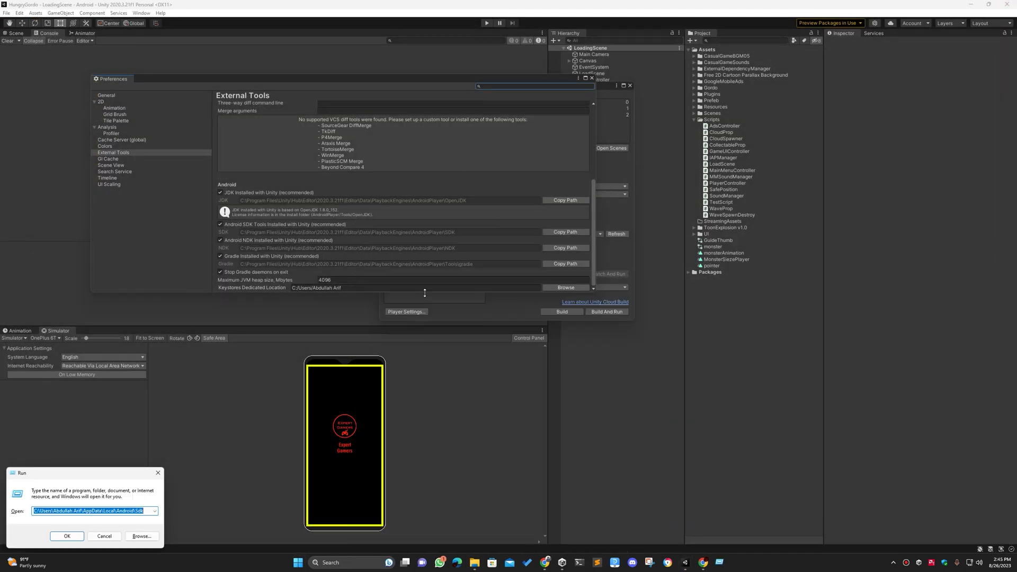
pyautogui.write('C:\\Program Files\\Unity\\Hub\\Editor\\2020.3.21f1\\Editor\\Data\\PlaybackEngines\\AndroidPlayer\\SDK')
pyautogui.press('Return')
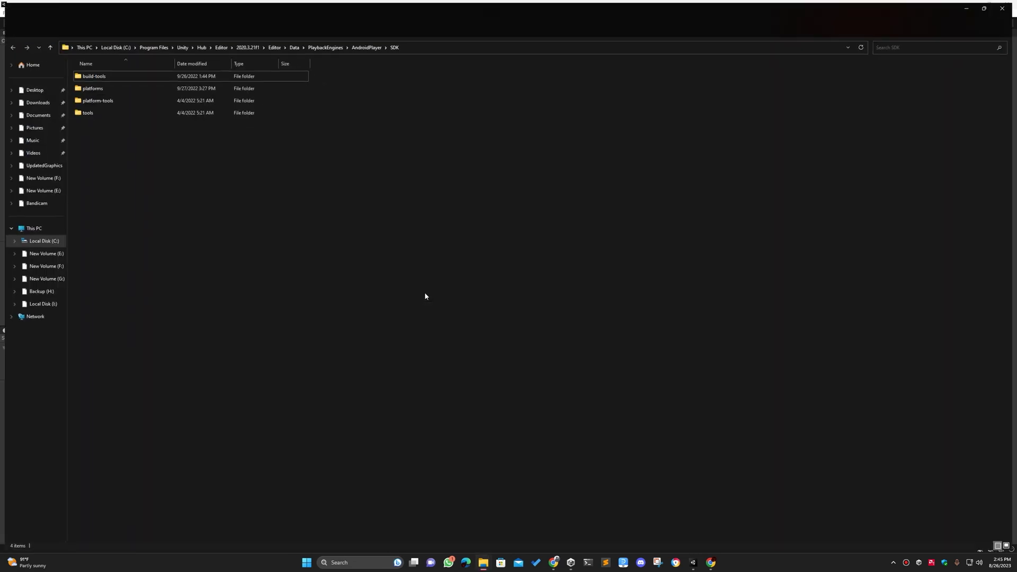
pyautogui.doubleClick(104, 88)
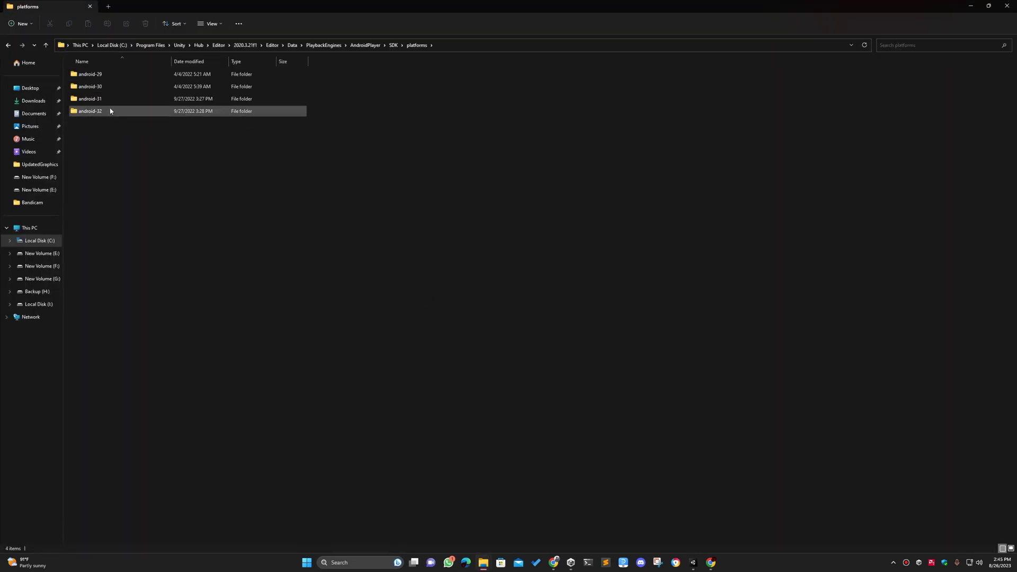
pyautogui.click(113, 112)
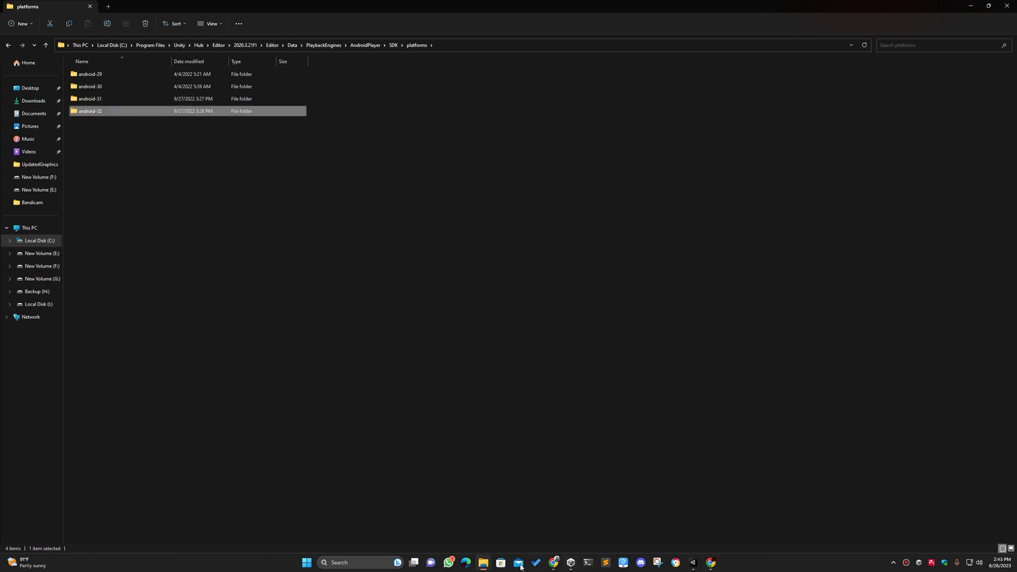
pyautogui.moveTo(484, 565)
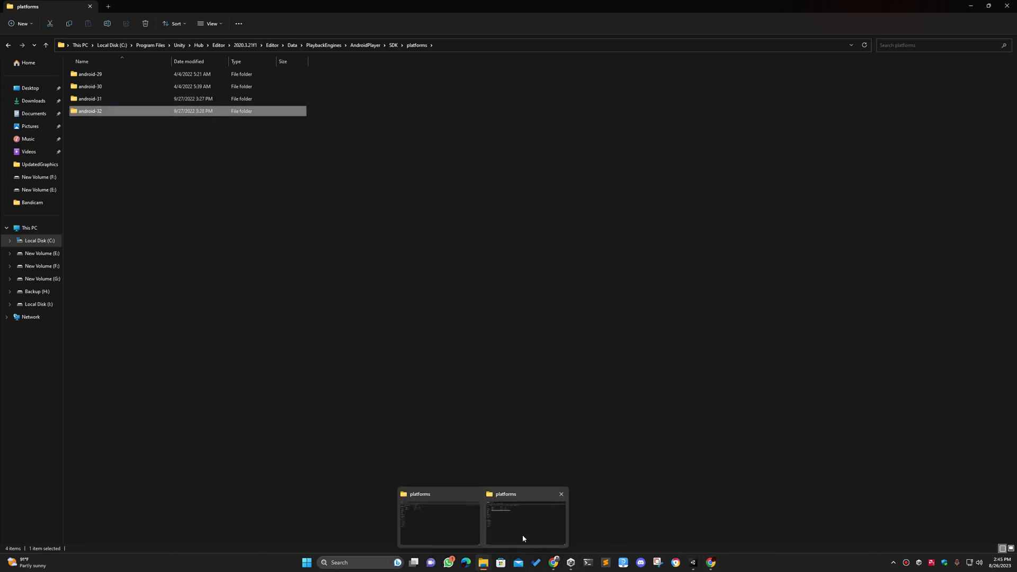
# Paste android-33 into Unity's bundled SDK platforms folder, granting administrator permission, then return to Unity.
pyautogui.click(457, 530)
pyautogui.click(121, 102)
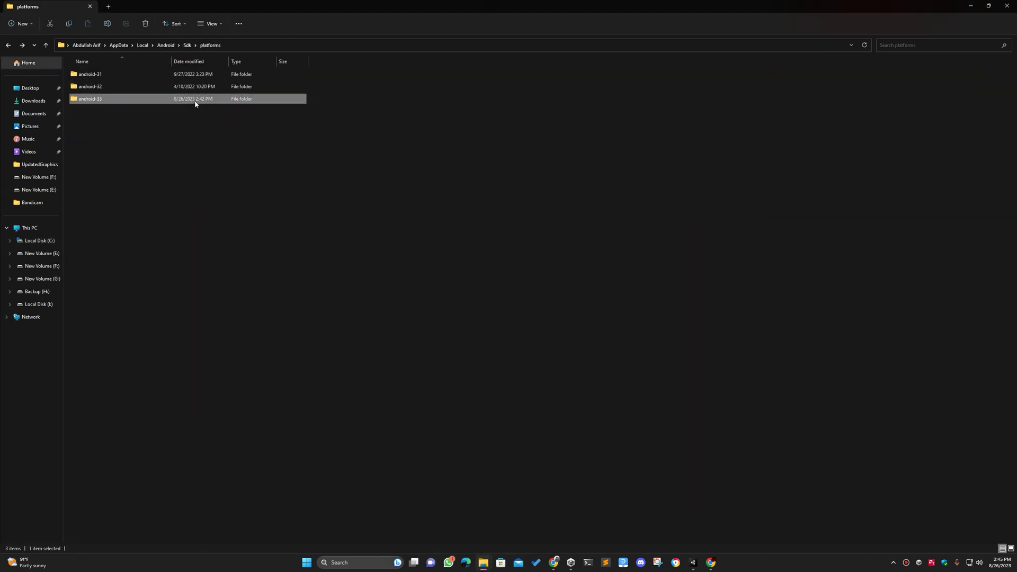
pyautogui.hotkey('alt', 'Tab')
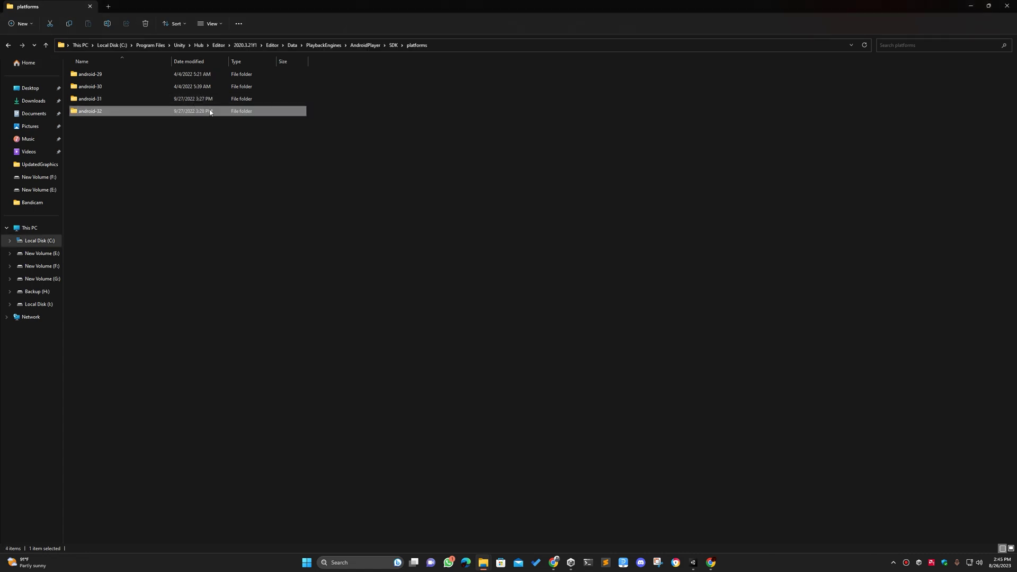
pyautogui.click(376, 138)
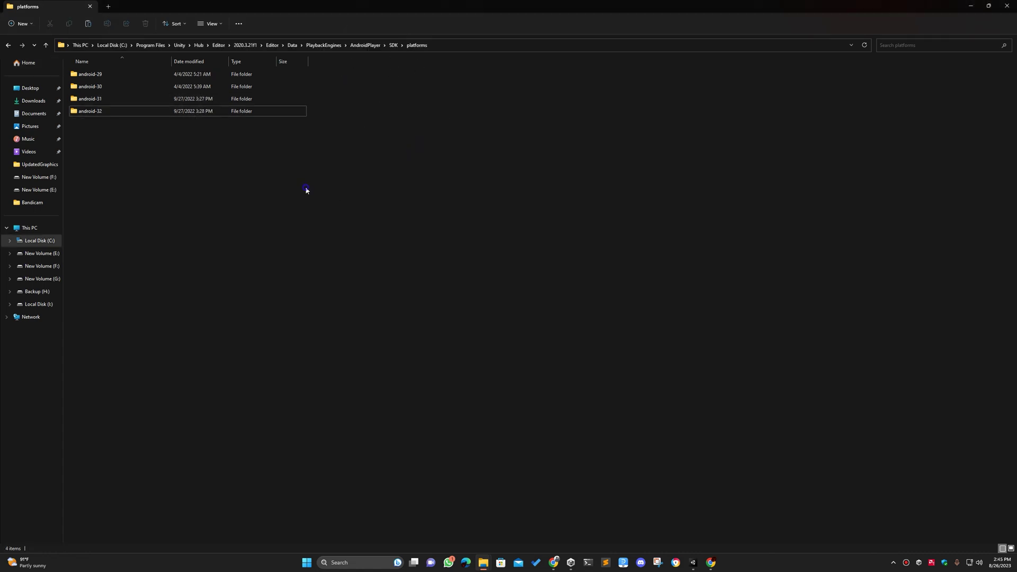
pyautogui.hotkey('ctrl', 'v')
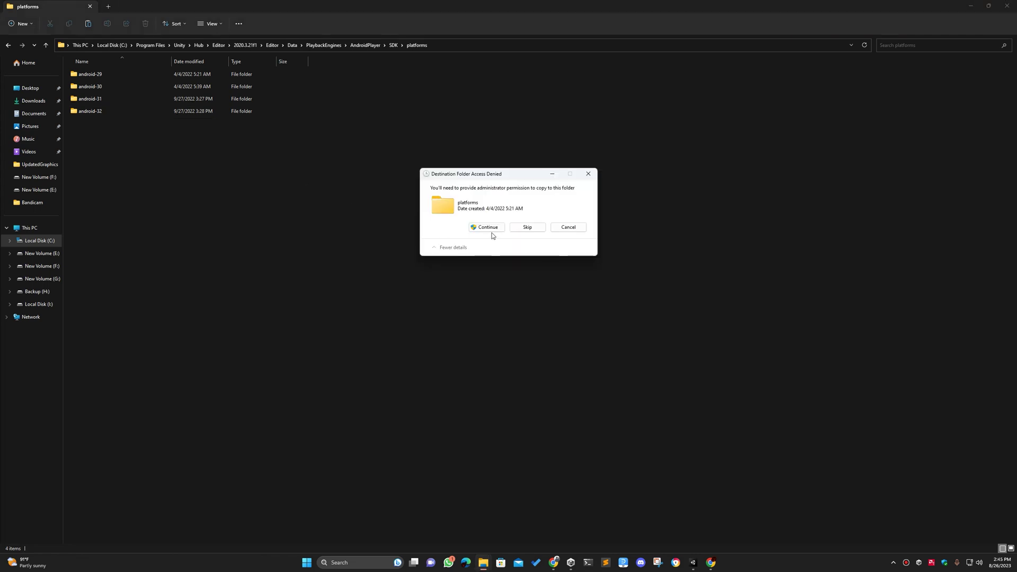
pyautogui.click(487, 228)
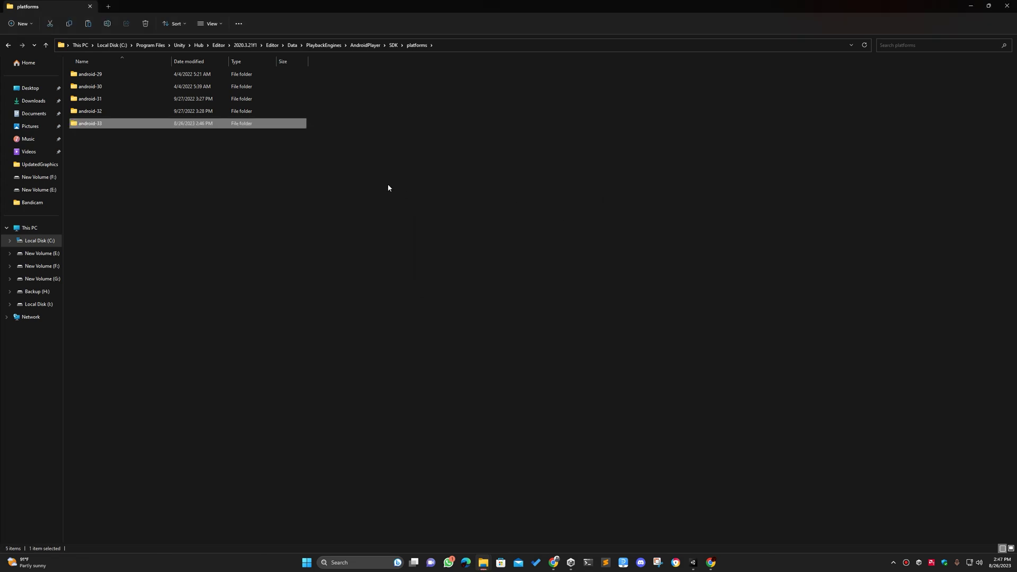
pyautogui.click(388, 188)
pyautogui.click(693, 562)
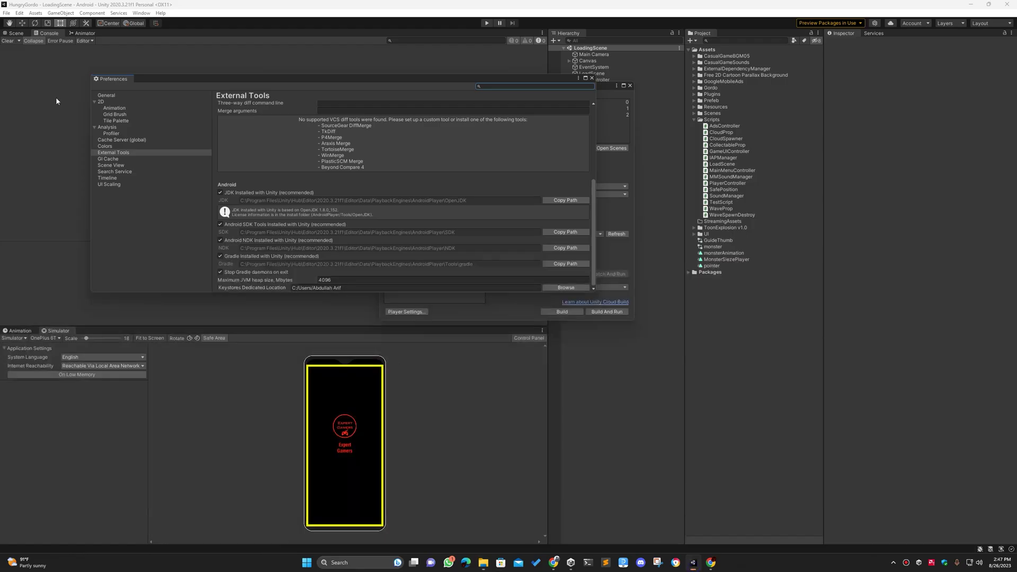
# Close Preferences and Build Settings, quit the Unity editor, and return to Unity Hub's Projects list.
pyautogui.click(592, 78)
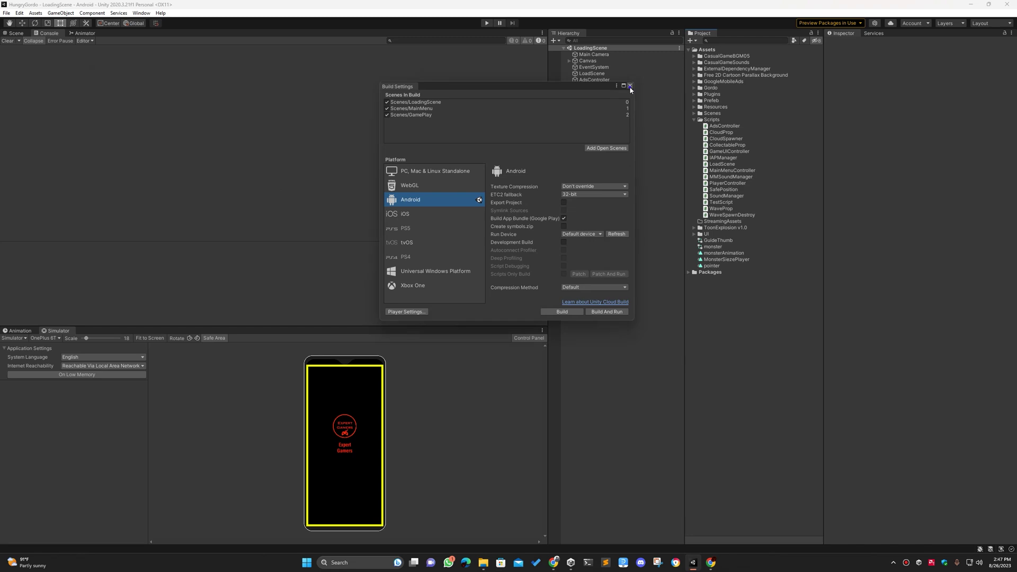
pyautogui.click(630, 86)
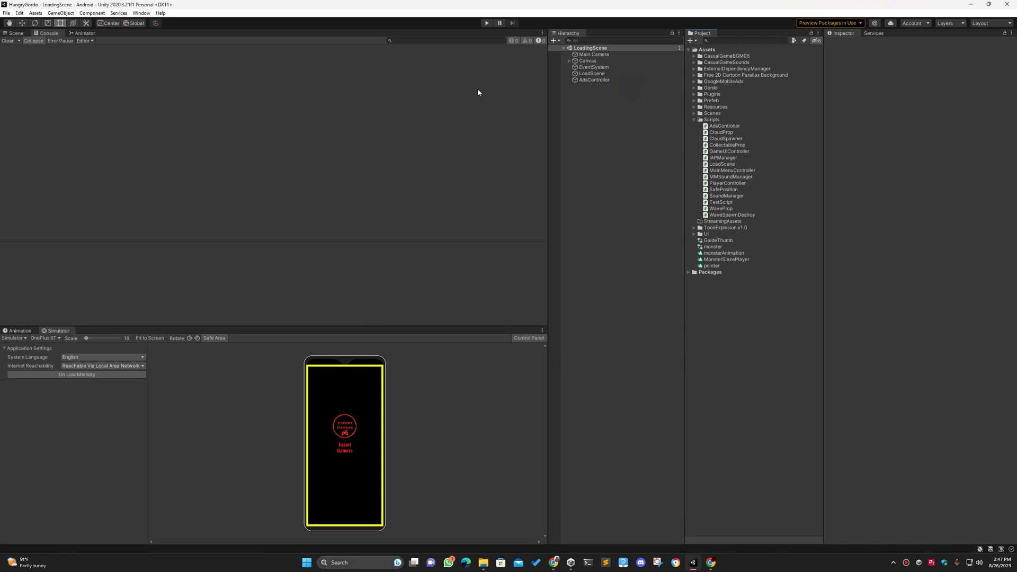
pyautogui.click(1007, 4)
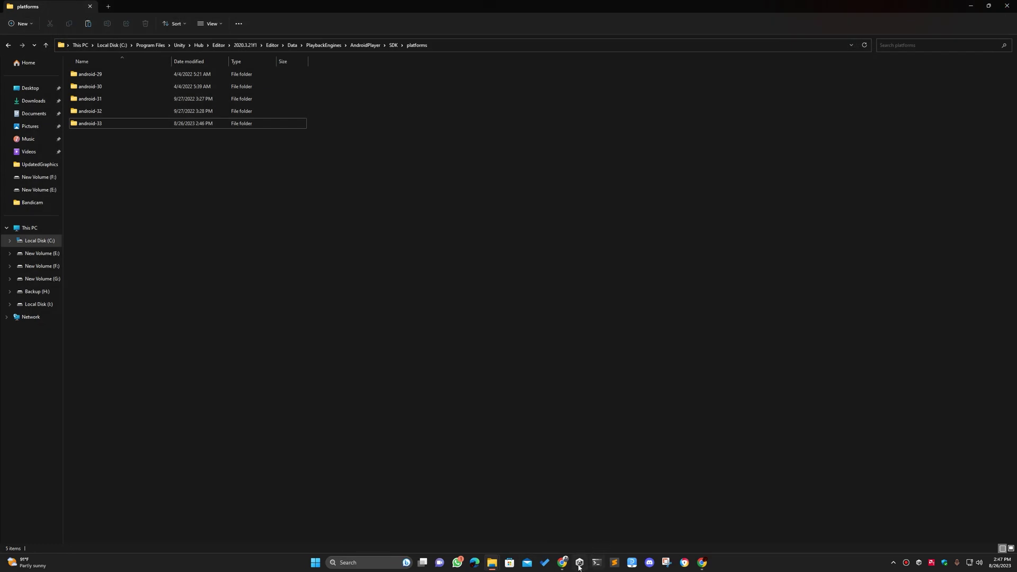
pyautogui.click(579, 563)
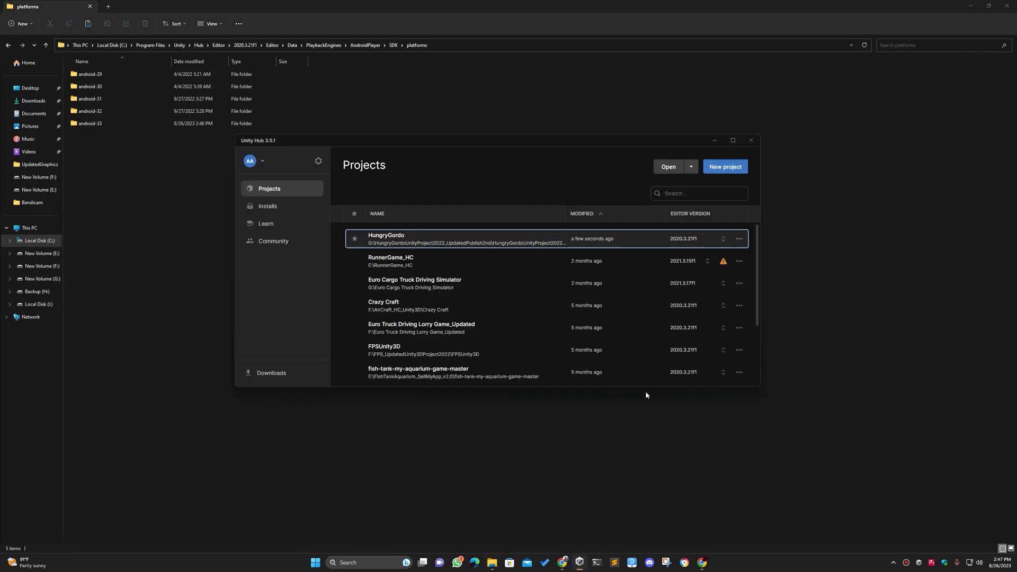
# Reopen the HungryGordo project from Unity Hub in editor 2020.3.21f1.
pyautogui.click(409, 240)
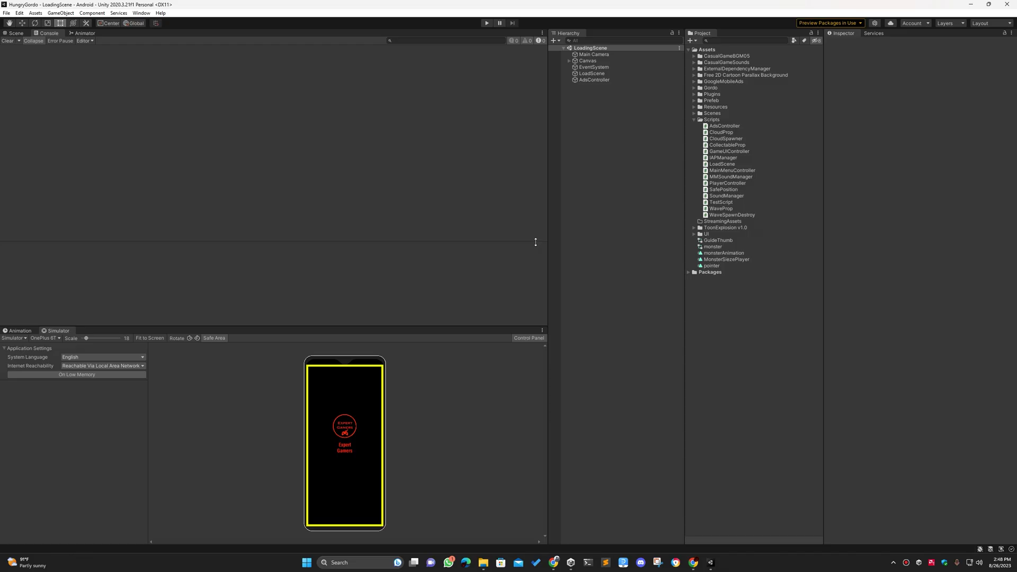
pyautogui.click(6, 14)
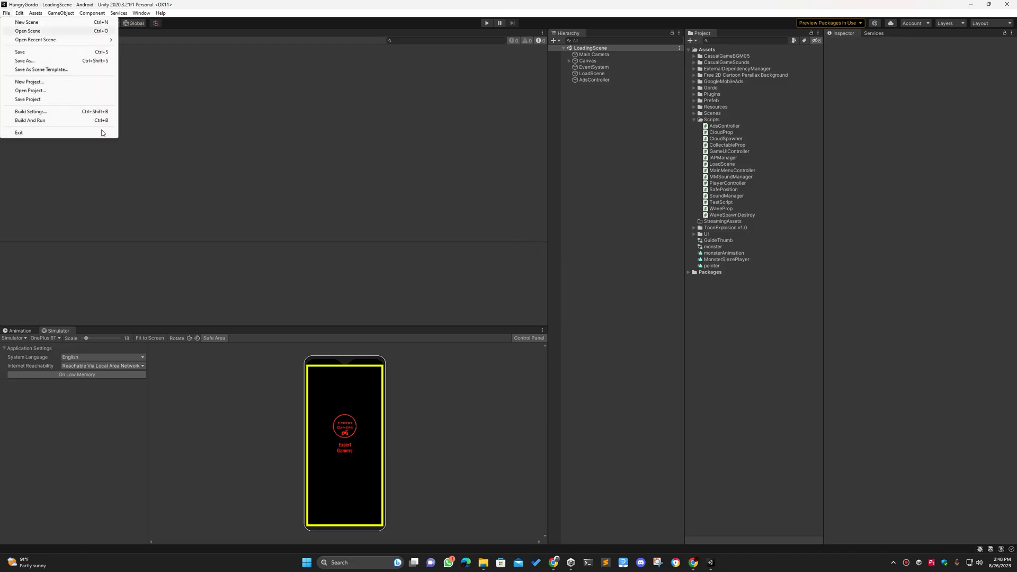
# Confirm the Android Player Settings' Target API Level under Other Settings is API level 33.
pyautogui.click(30, 111)
pyautogui.click(412, 310)
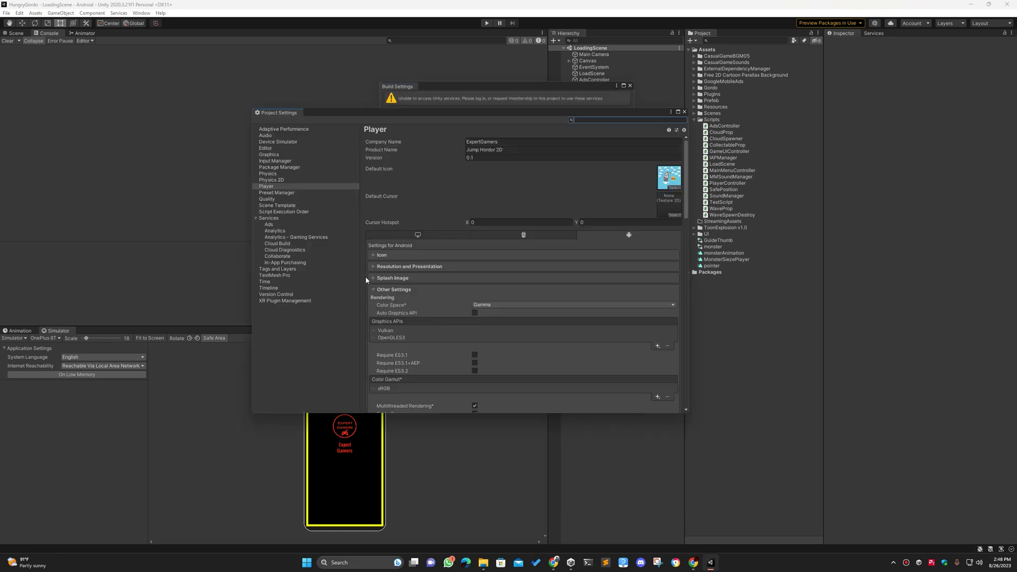
pyautogui.scroll(-2, 402, 291)
pyautogui.click(374, 242)
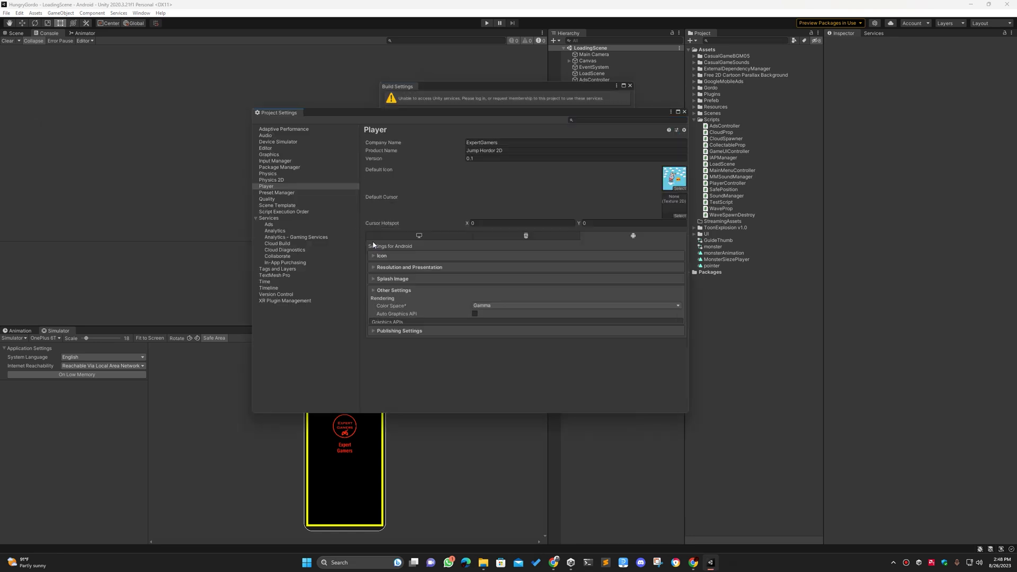
pyautogui.click(373, 291)
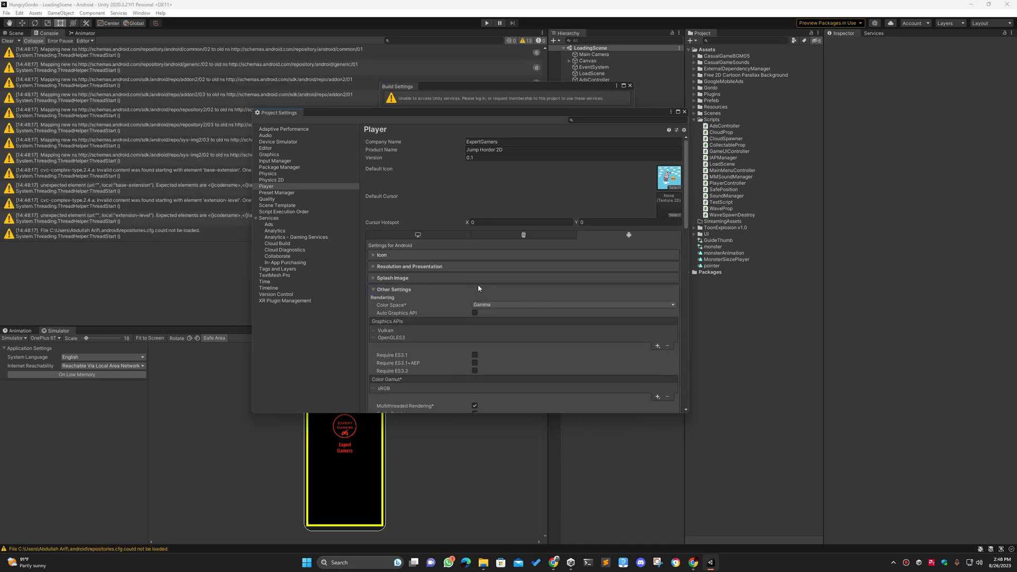
pyautogui.scroll(-5, 498, 286)
pyautogui.scroll(-3, 525, 289)
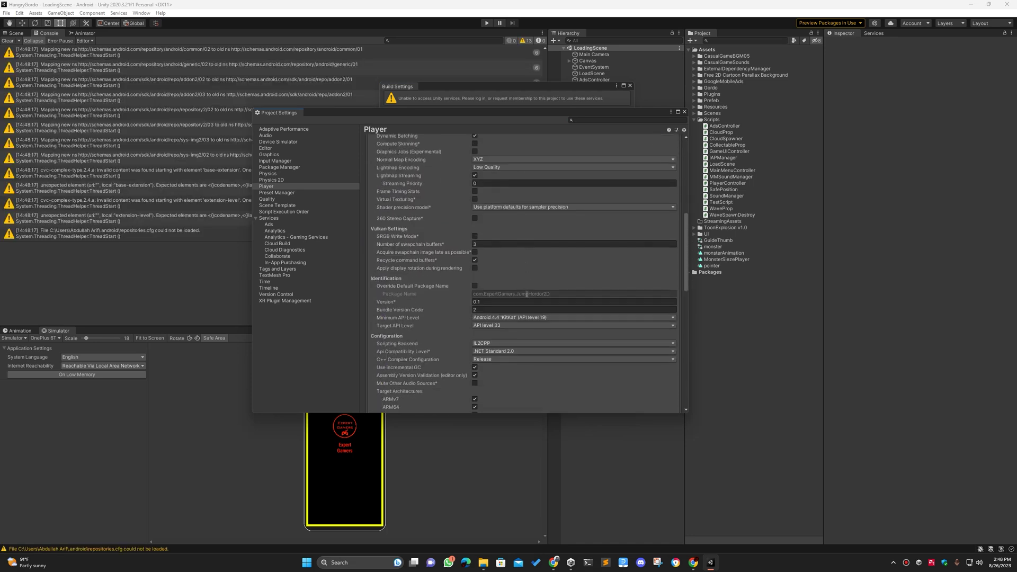
pyautogui.click(526, 325)
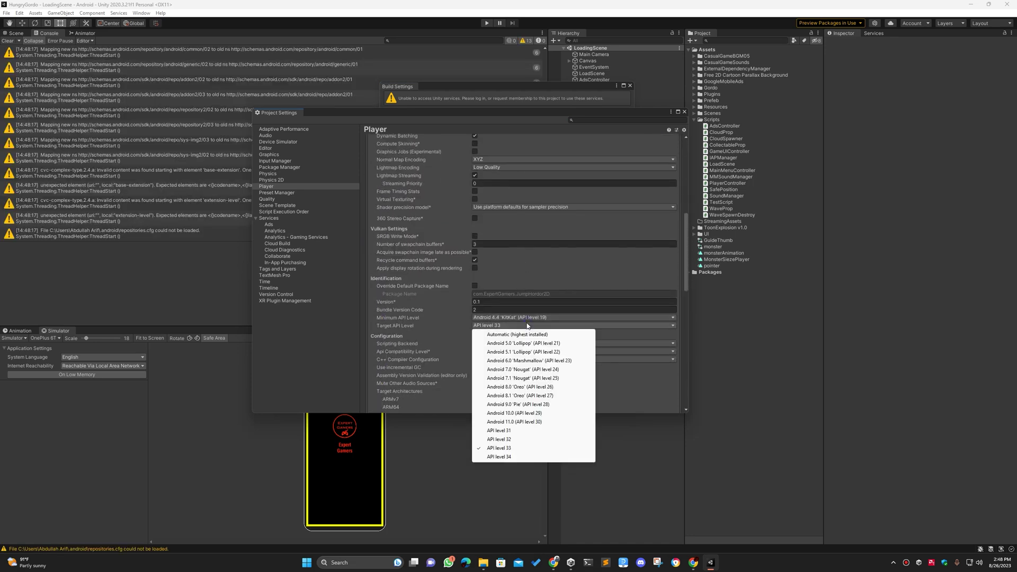
pyautogui.click(516, 451)
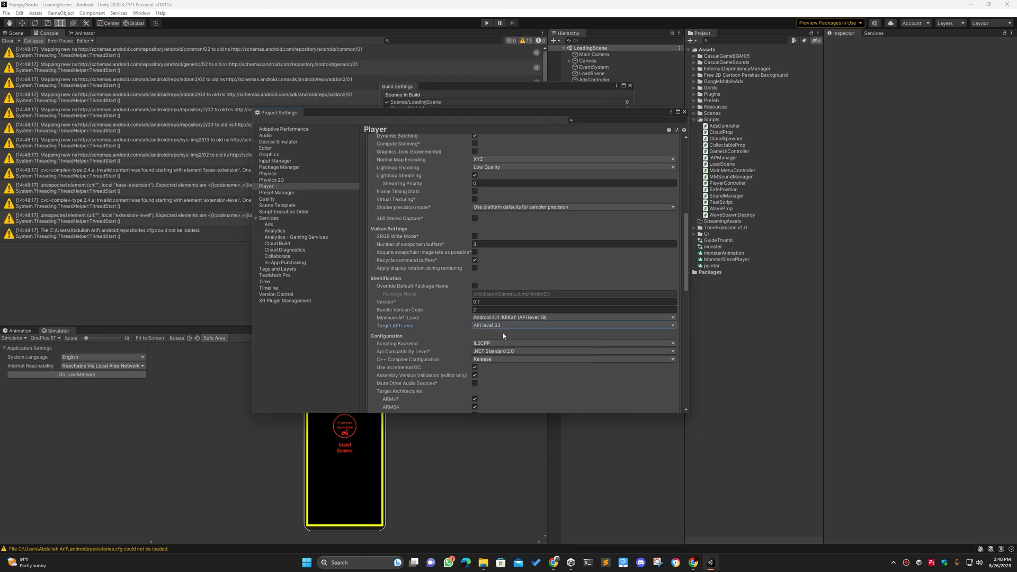
pyautogui.click(684, 112)
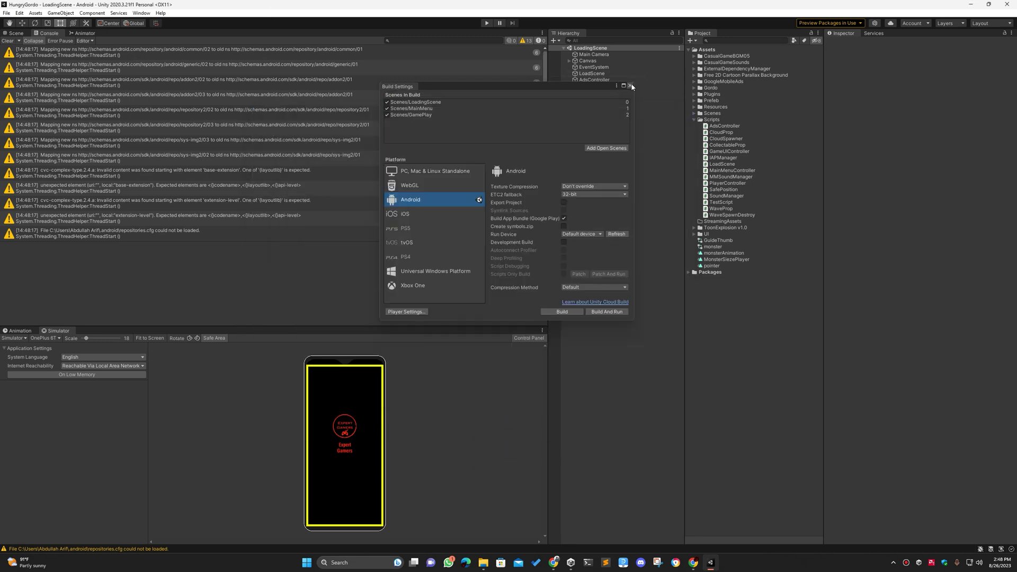
# Clear the Console warnings and launch the Android build from Build Settings.
pyautogui.click(631, 86)
pyautogui.click(8, 41)
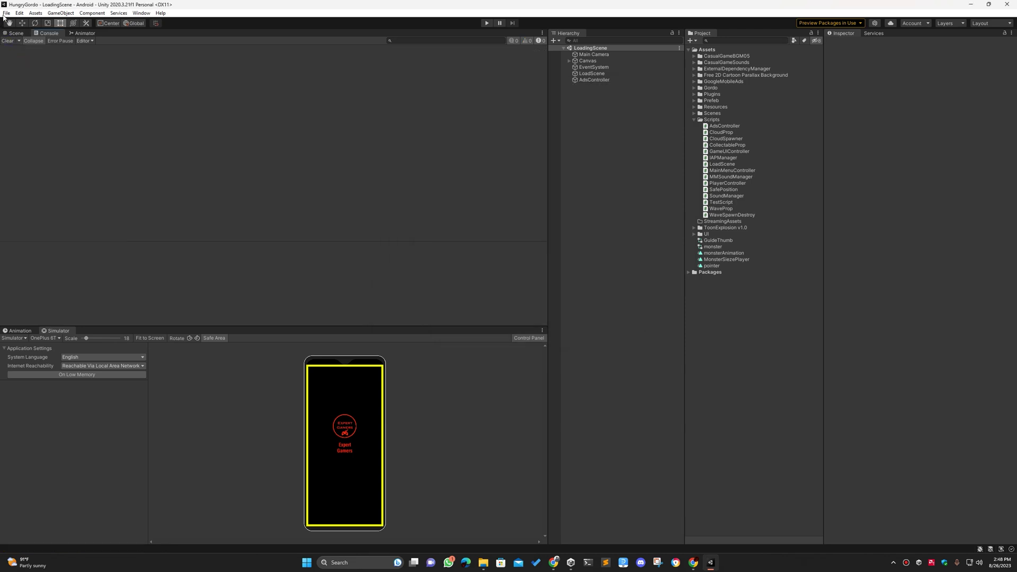
pyautogui.click(7, 12)
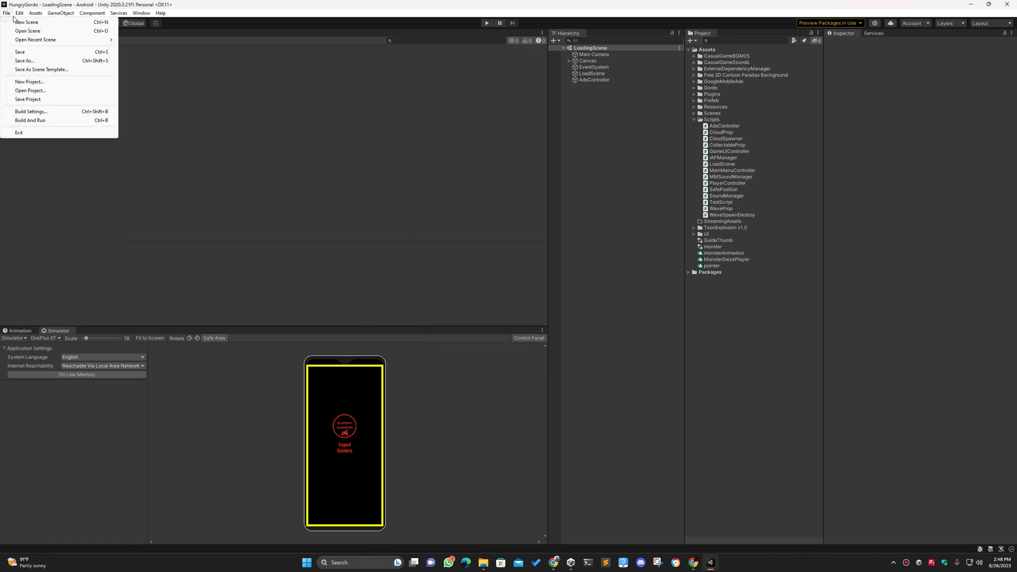
pyautogui.click(30, 111)
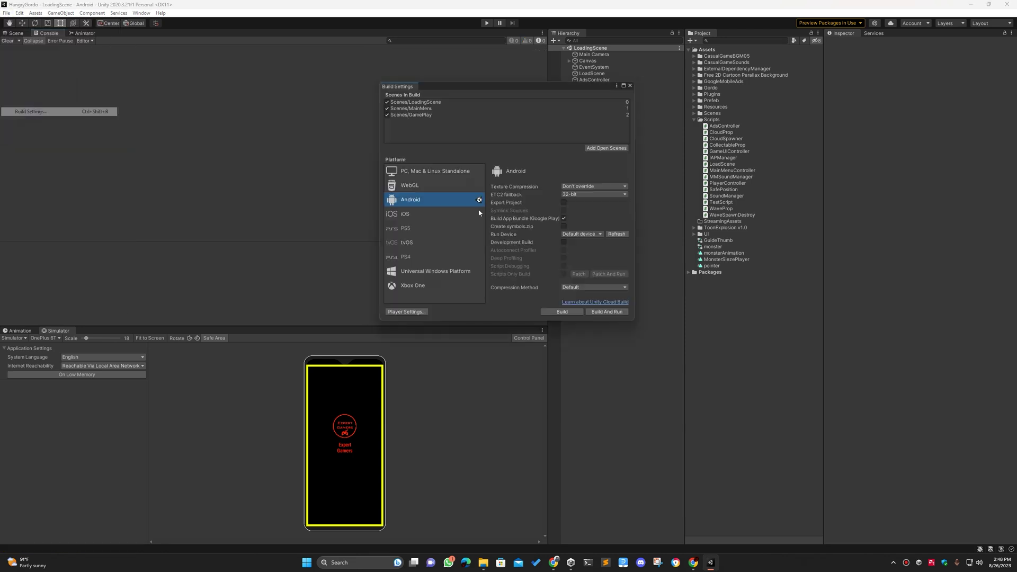
pyautogui.click(568, 312)
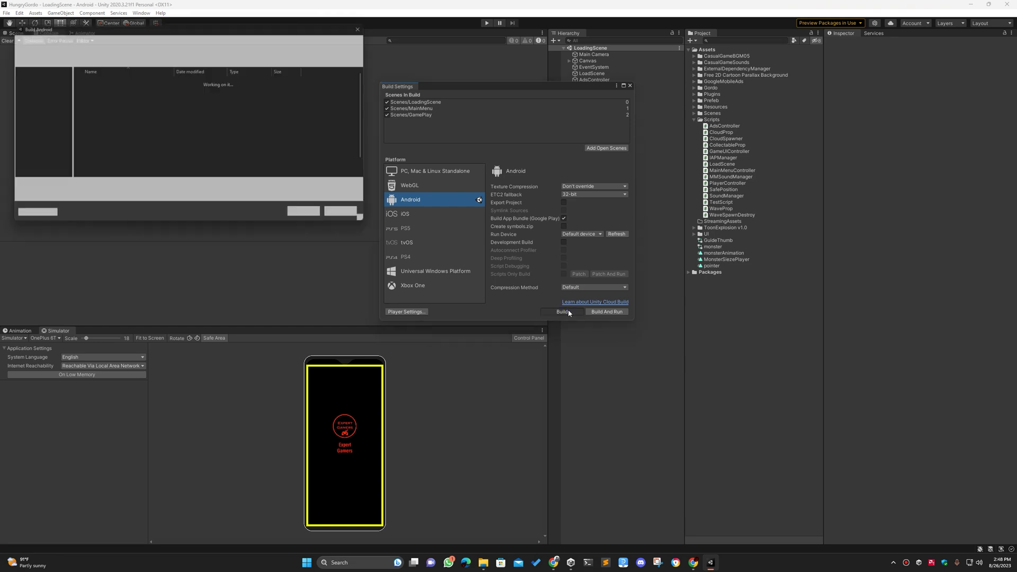